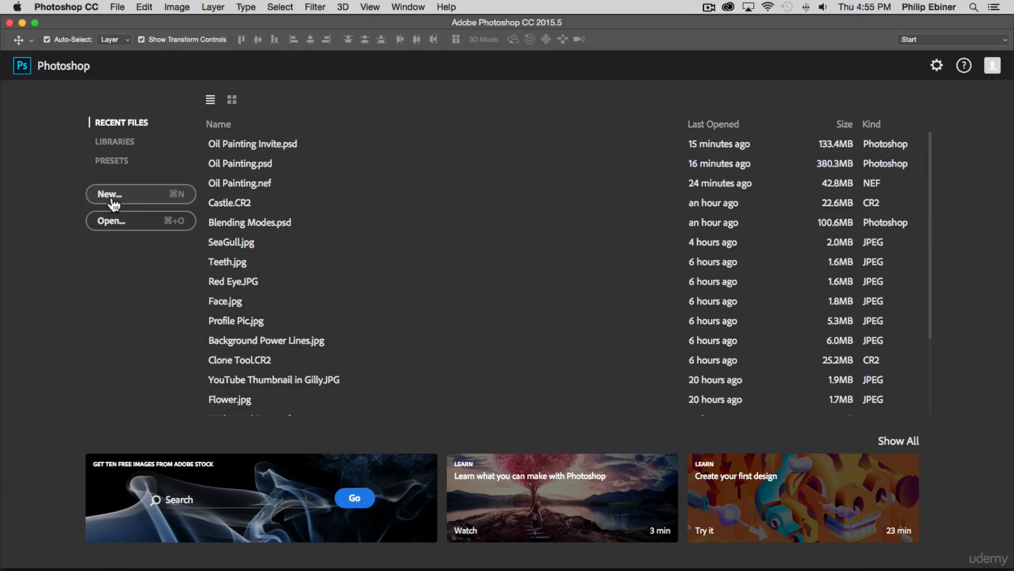
# Create a 1920 × 1080 pixel document at 150 pixels/inch named YT Thumbnail Gilly.
pyautogui.click(142, 190)
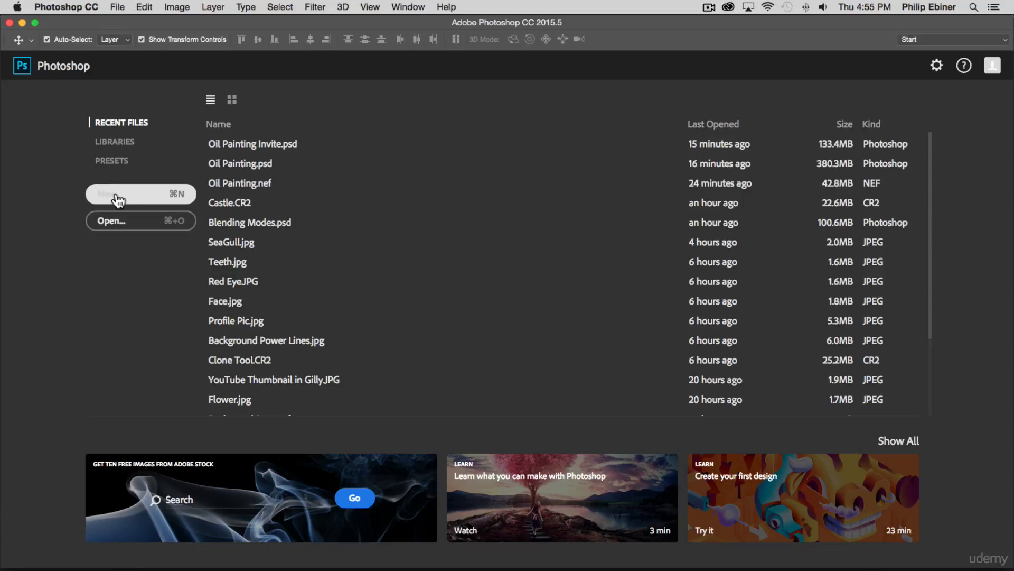
pyautogui.press('Tab')
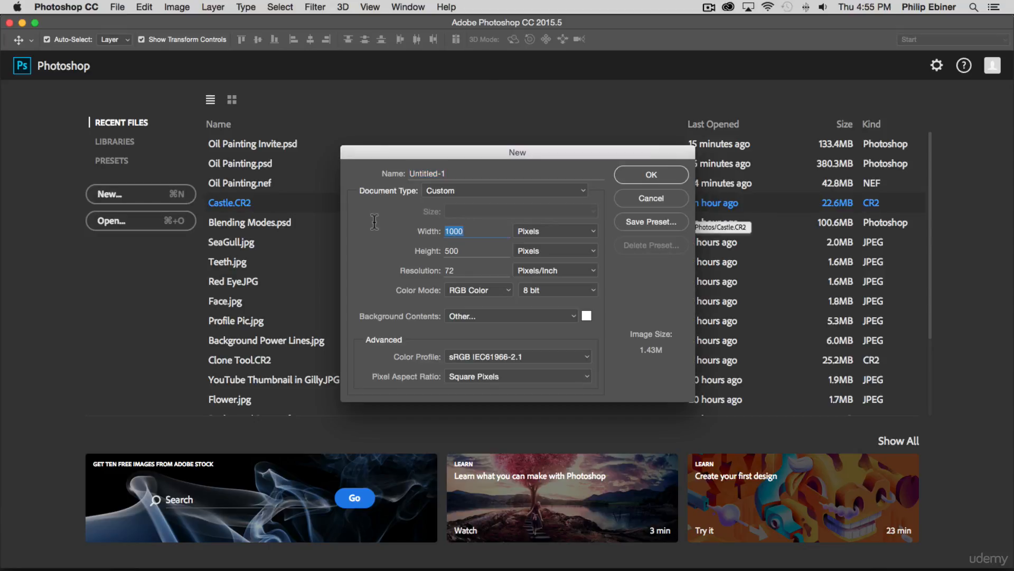
pyautogui.write('192')
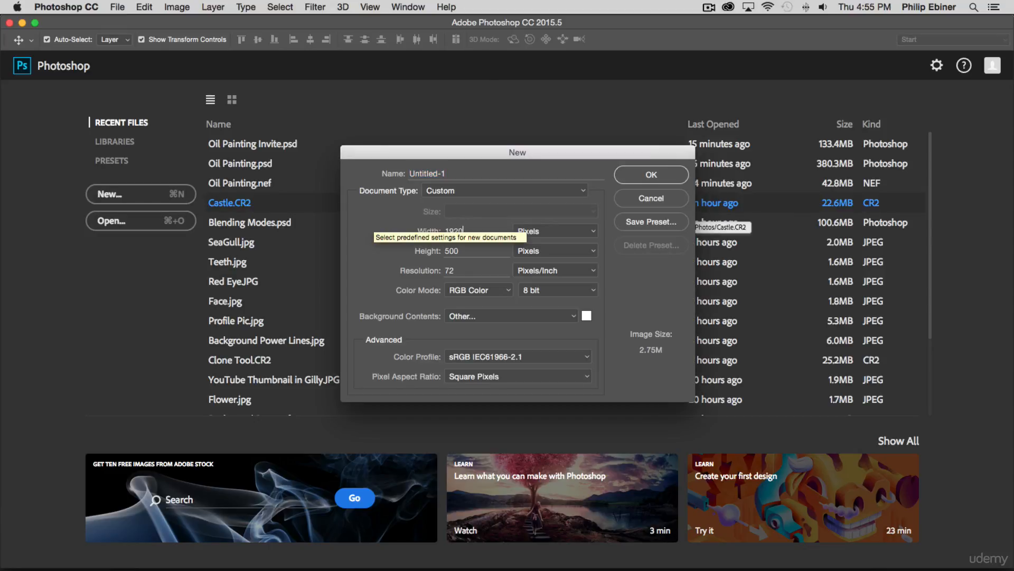
pyautogui.press('Tab')
pyautogui.write('1080')
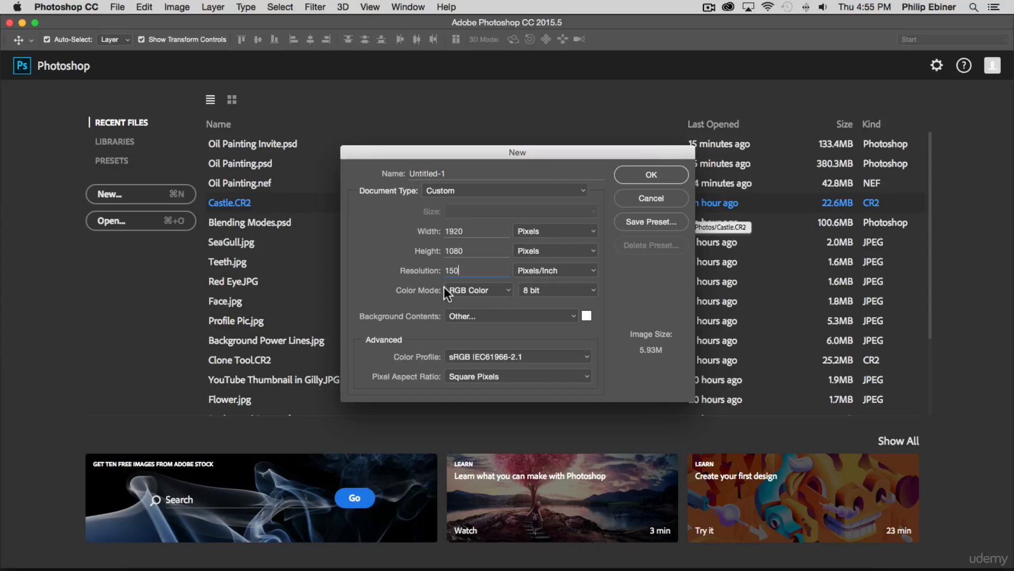
pyautogui.tripleClick(455, 174)
pyautogui.write('YT')
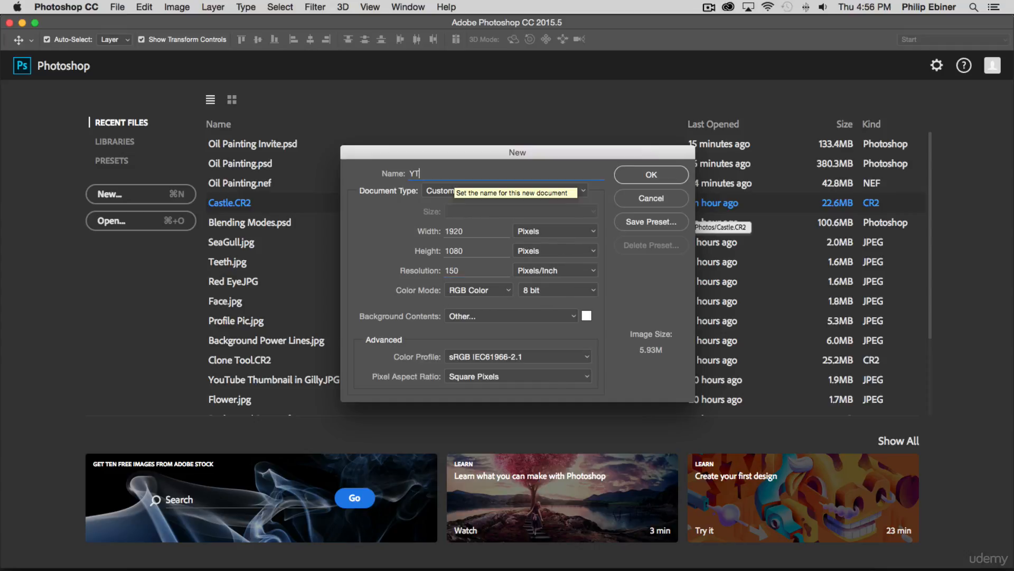
pyautogui.write(' Thumbnail Gilly')
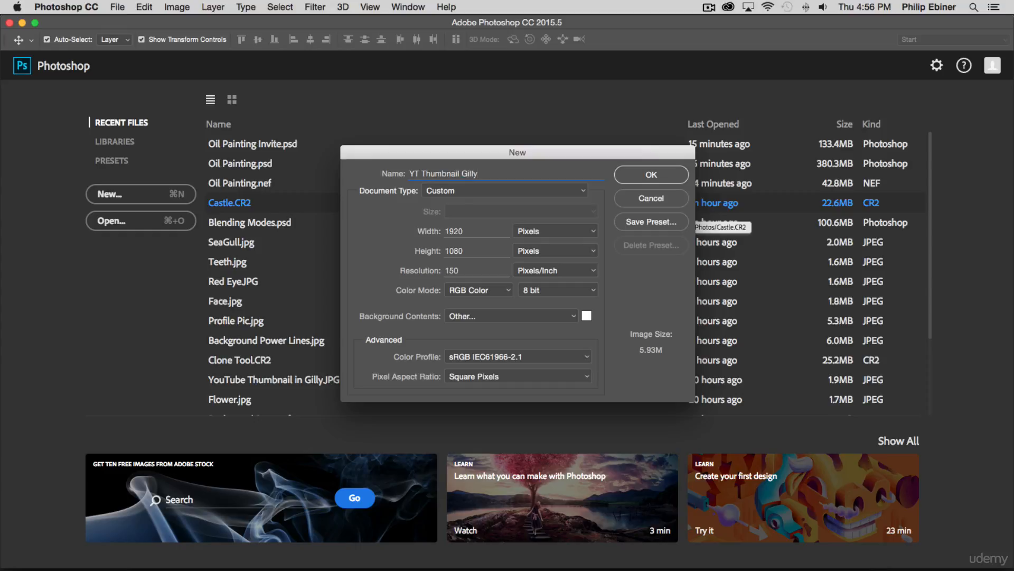
pyautogui.press('Return')
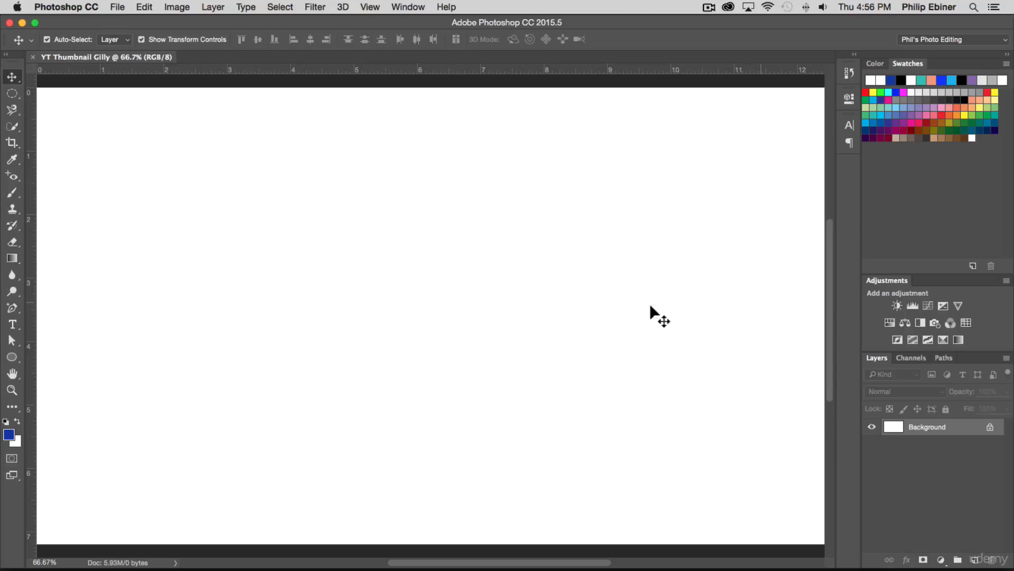
# Place YouTube Thumbnail in Gilly.JPG from the personal photos folder in Finder onto the Photoshop canvas.
pyautogui.press('z')
pyautogui.keyDown('alt'); pyautogui.click(341, 185); pyautogui.keyUp('alt')
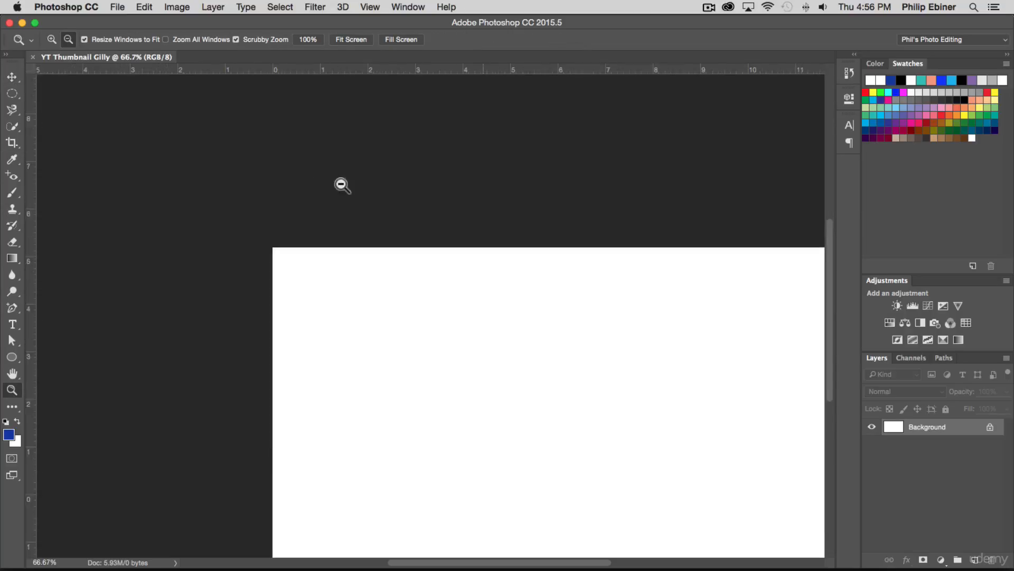
pyautogui.press('v')
pyautogui.press('super+Tab')
pyautogui.press('super+Tab')
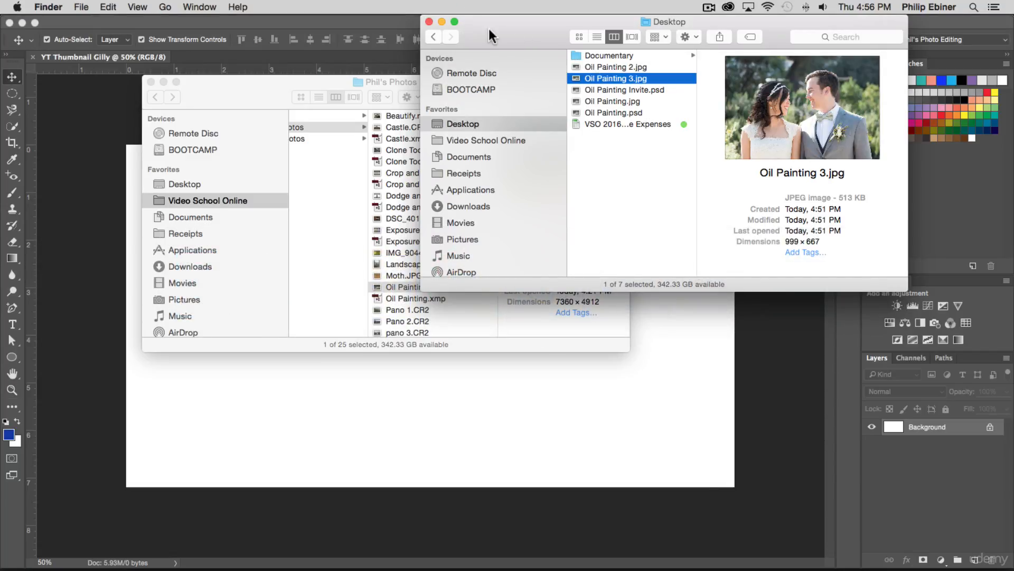
pyautogui.press('super+w')
pyautogui.click(352, 130)
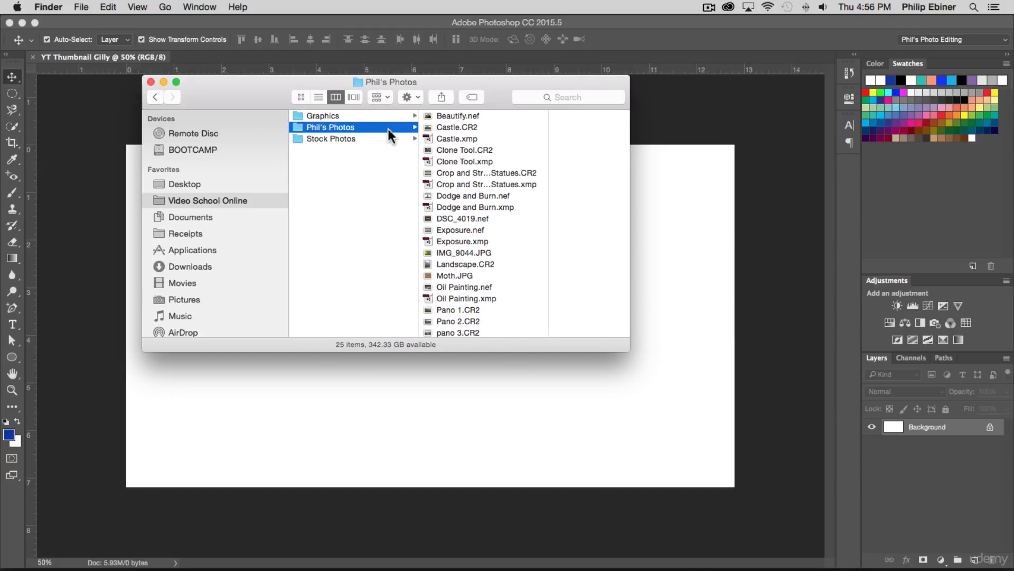
pyautogui.scroll(-3, 476, 185)
pyautogui.click(460, 331)
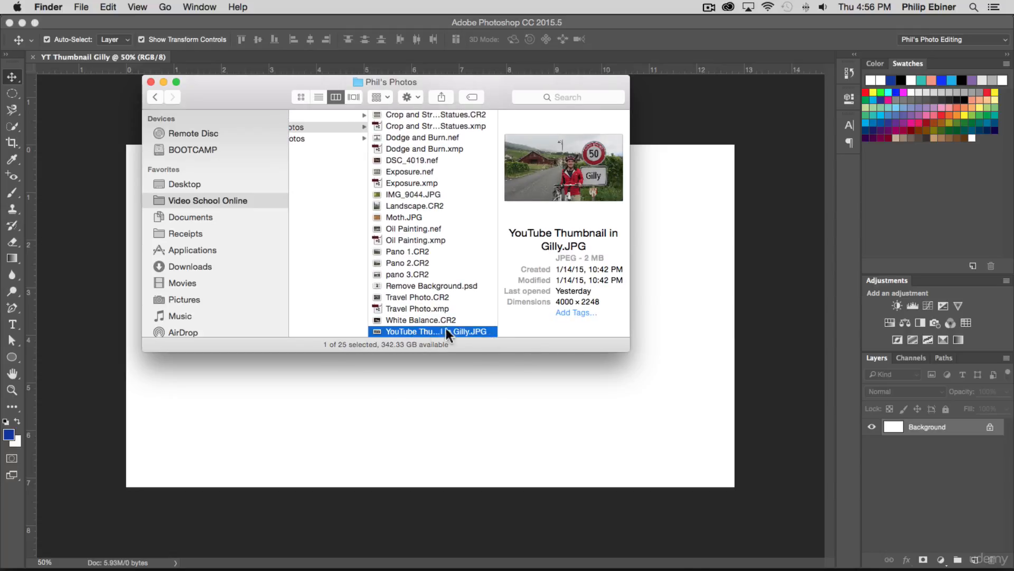
pyautogui.moveTo(420, 330); pyautogui.dragTo(259, 433)
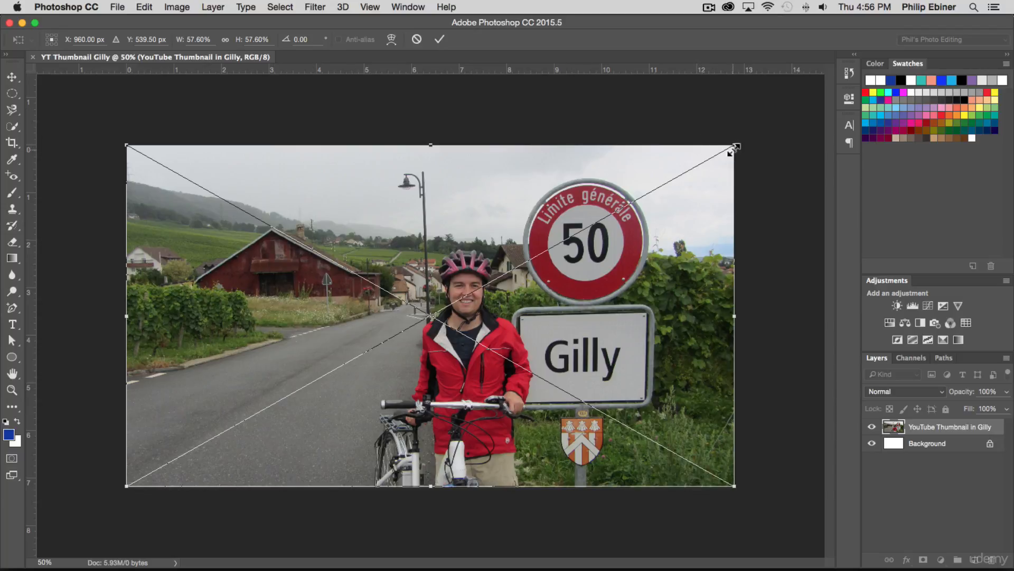
pyautogui.press('Return')
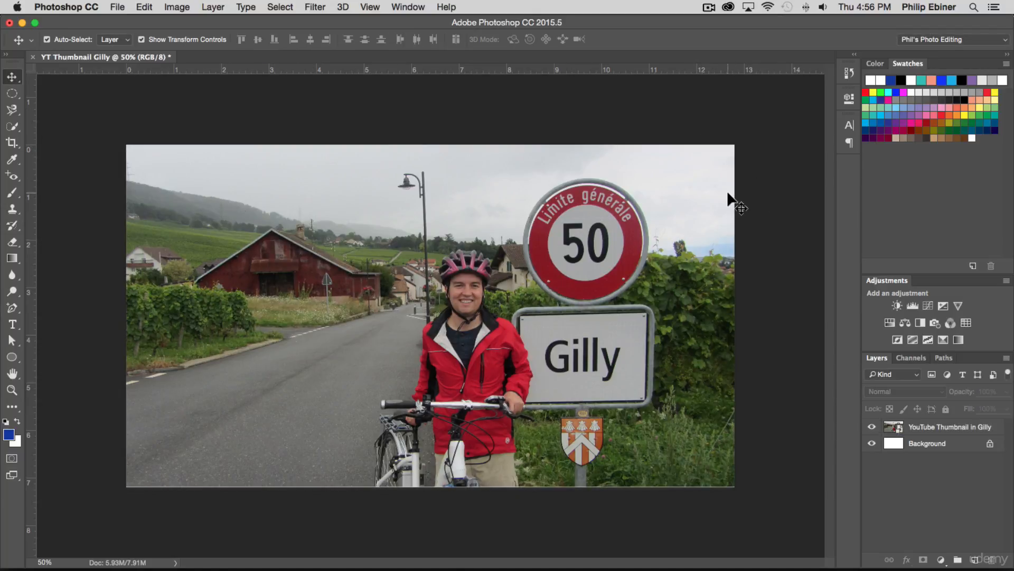
# Enlarge the placed photo slightly so that it extends just past all the canvas edges.
pyautogui.click(181, 270)
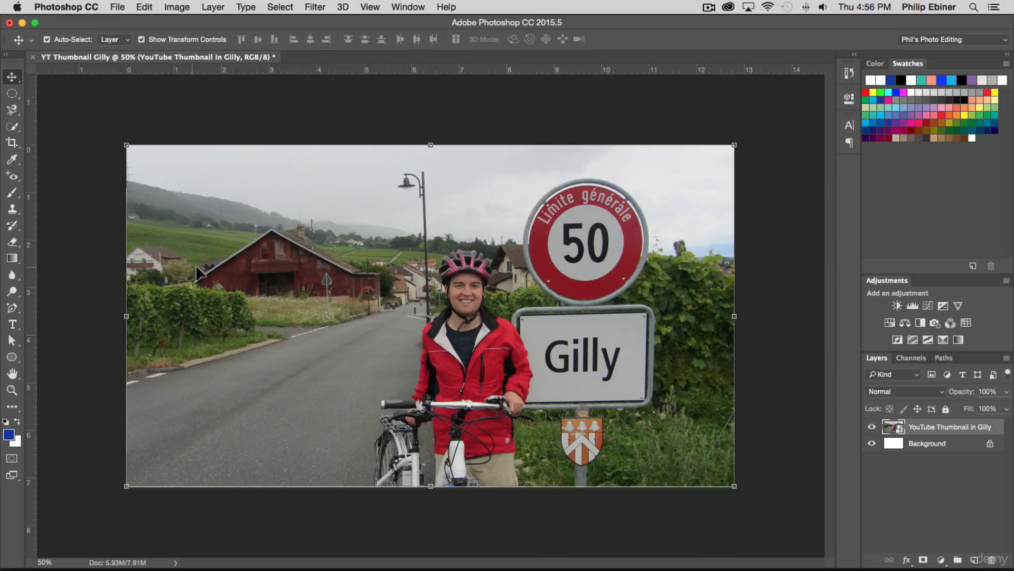
pyautogui.click(125, 119)
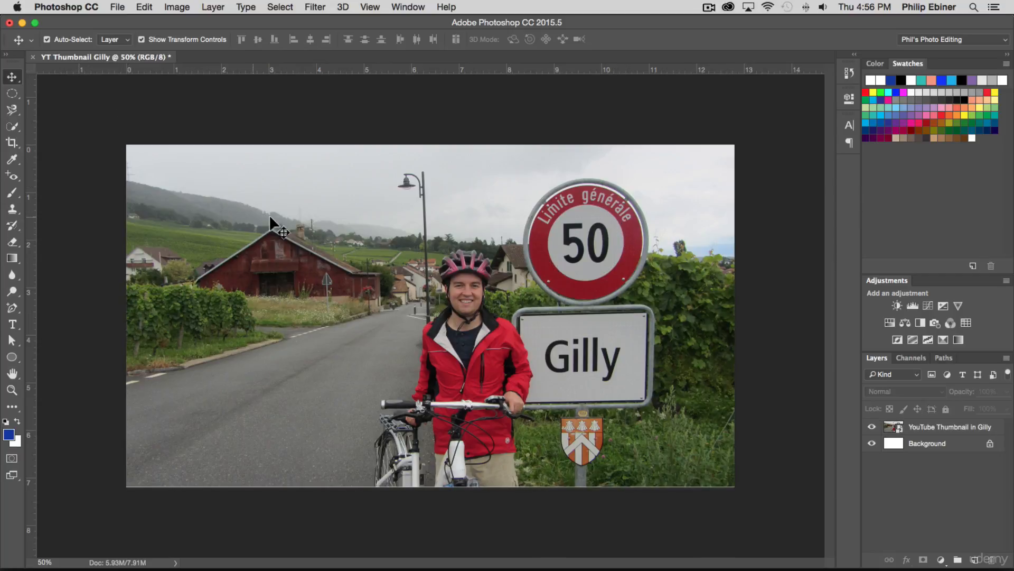
pyautogui.moveTo(347, 276)
pyautogui.mouseDown()
pyautogui.moveTo(349, 285)
pyautogui.moveTo(349, 276)
pyautogui.mouseUp()
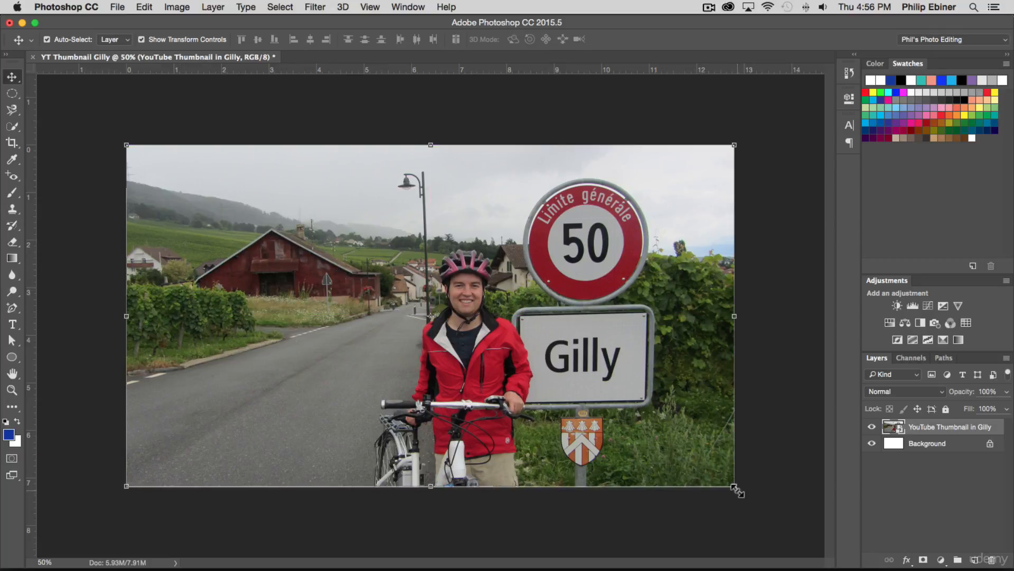
pyautogui.moveTo(735, 486); pyautogui.dragTo(743, 490)
pyautogui.press('Return')
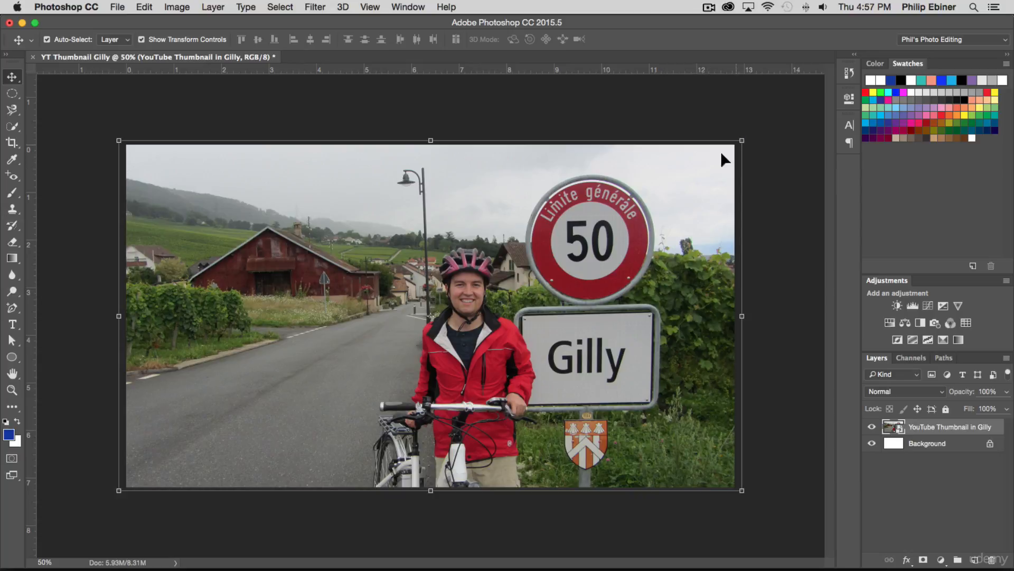
# Examine how the image reads at small thumbnail size, down to 6.25% zoom.
pyautogui.press('z')
pyautogui.keyDown('alt'); pyautogui.click(503, 287); pyautogui.keyUp('alt')
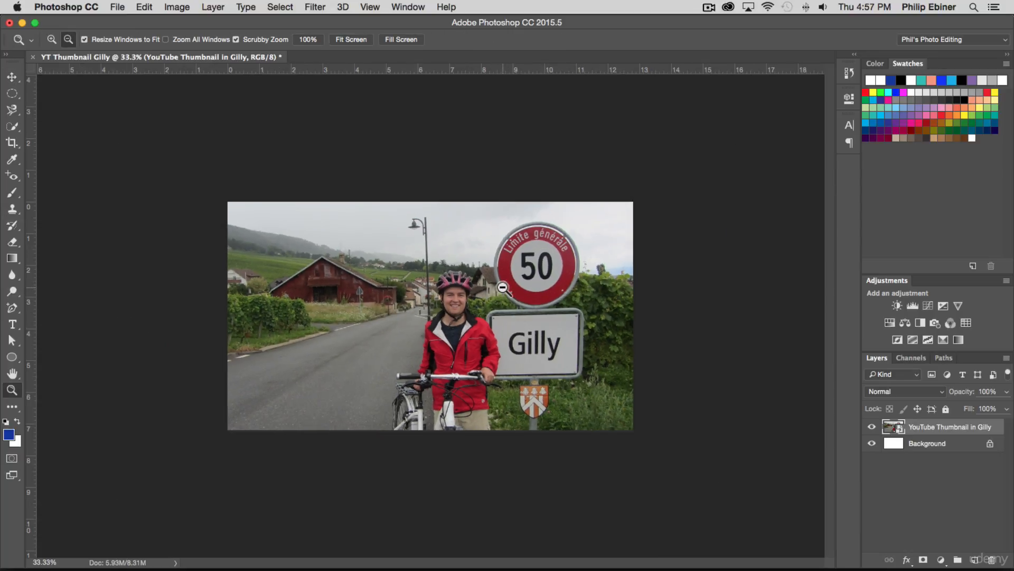
pyautogui.keyDown('alt'); pyautogui.click(502, 288); pyautogui.keyUp('alt')
pyautogui.keyDown('alt'); pyautogui.click(503, 288); pyautogui.keyUp('alt')
pyautogui.keyDown('alt'); pyautogui.click(444, 312); pyautogui.keyUp('alt')
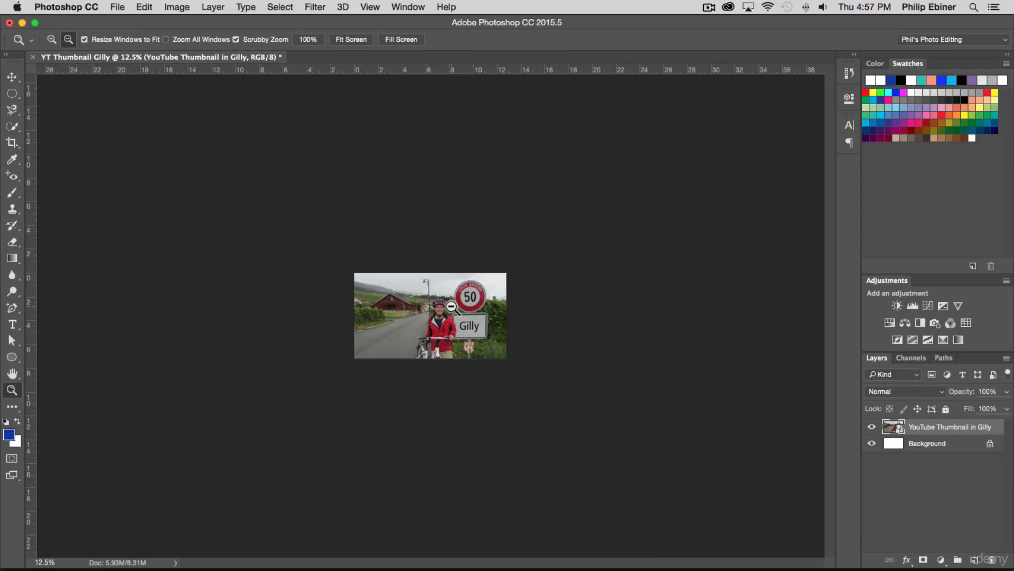
pyautogui.keyDown('alt'); pyautogui.click(442, 308); pyautogui.keyUp('alt')
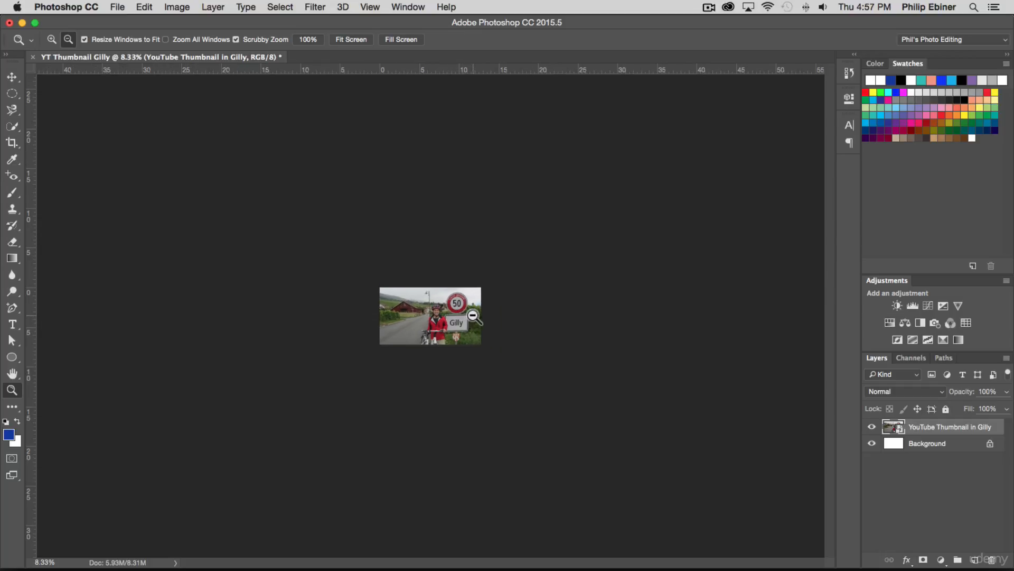
pyautogui.keyDown('alt'); pyautogui.click(443, 316); pyautogui.keyUp('alt')
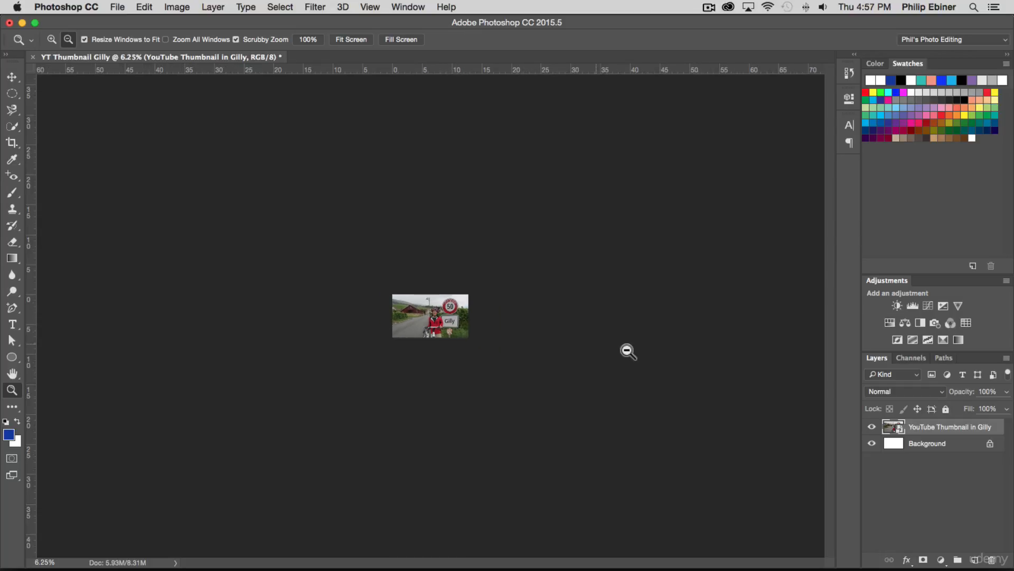
pyautogui.click(444, 319)
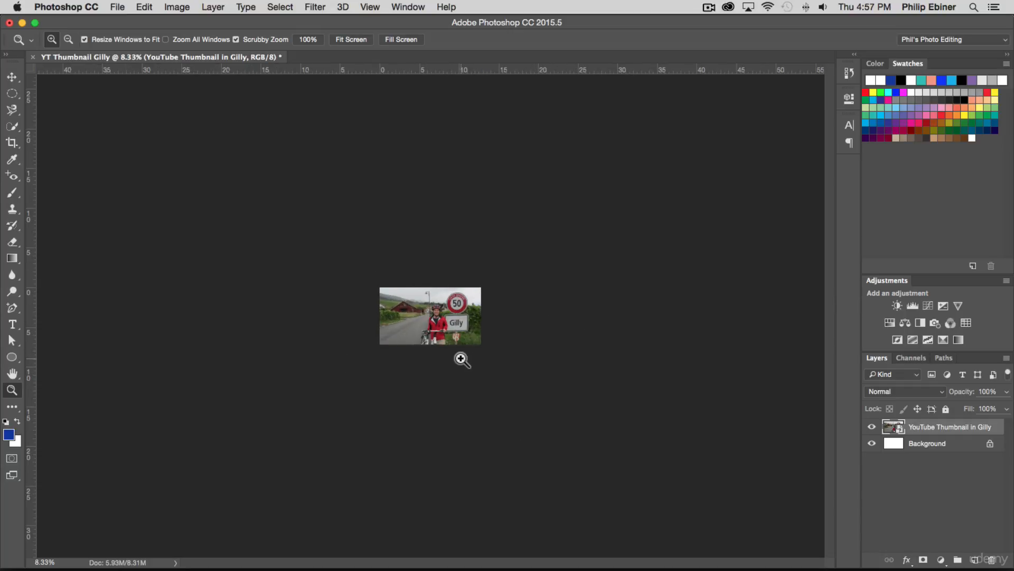
# Enlarge the photo well beyond the canvas and reposition it to frame the cyclist and the Gilly sign more closely.
pyautogui.press('v')
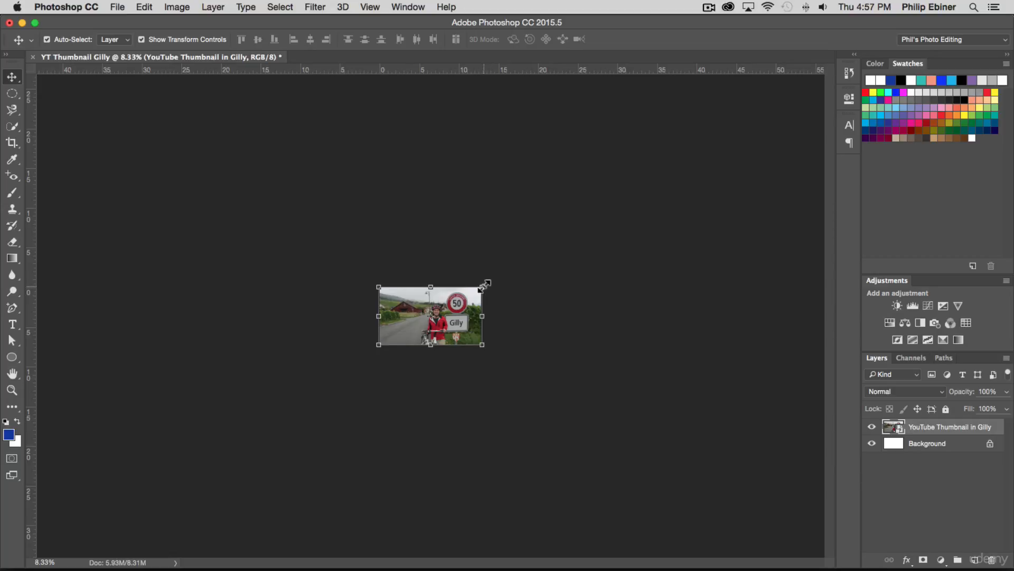
pyautogui.moveTo(483, 287); pyautogui.dragTo(526, 258)
pyautogui.moveTo(453, 304)
pyautogui.mouseDown()
pyautogui.moveTo(437, 311)
pyautogui.moveTo(462, 307)
pyautogui.moveTo(442, 307)
pyautogui.mouseUp()
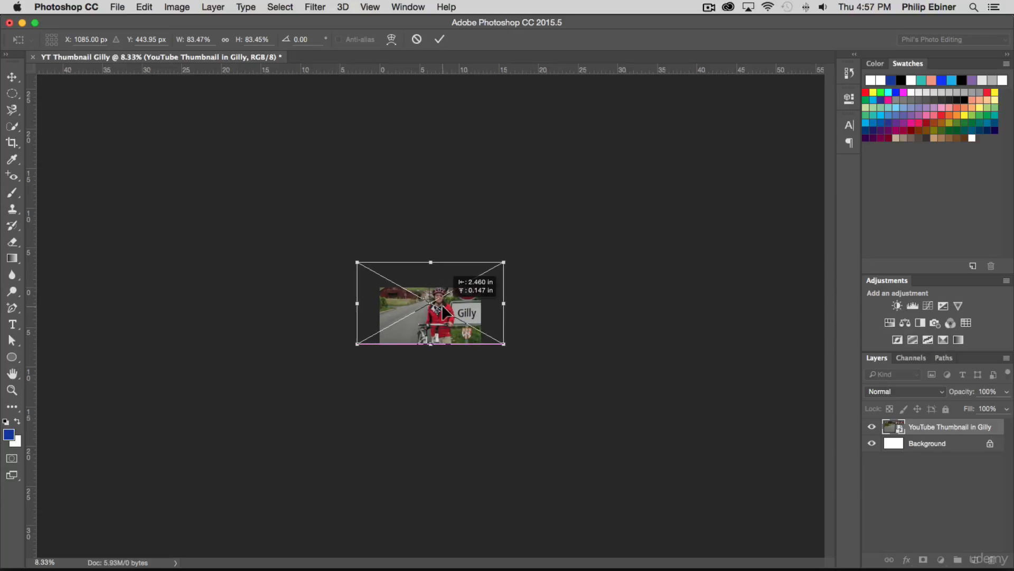
pyautogui.moveTo(504, 344); pyautogui.dragTo(506, 346)
pyautogui.press('Return')
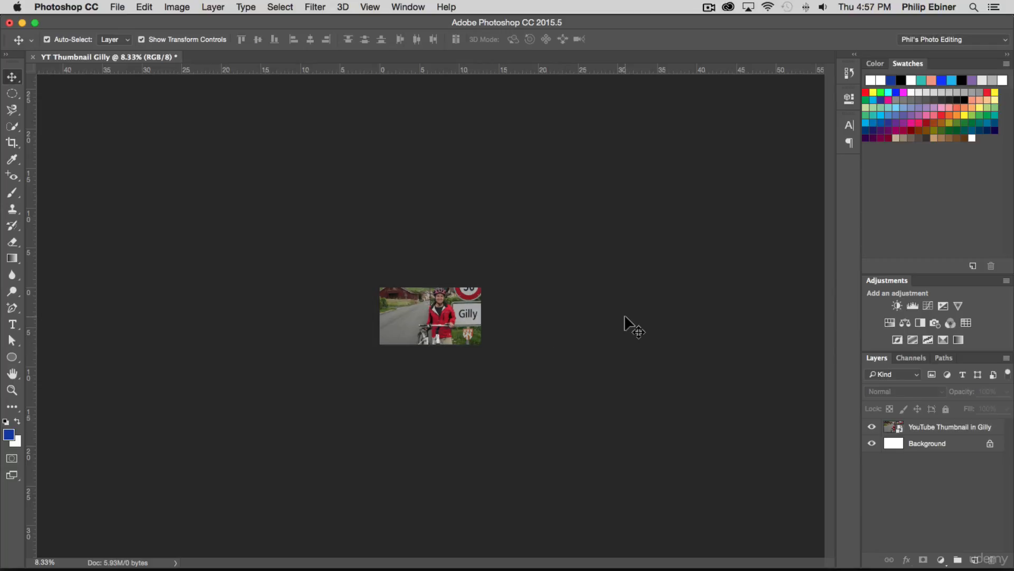
# Shift the enlarged photo slightly right and down within the canvas.
pyautogui.press('z')
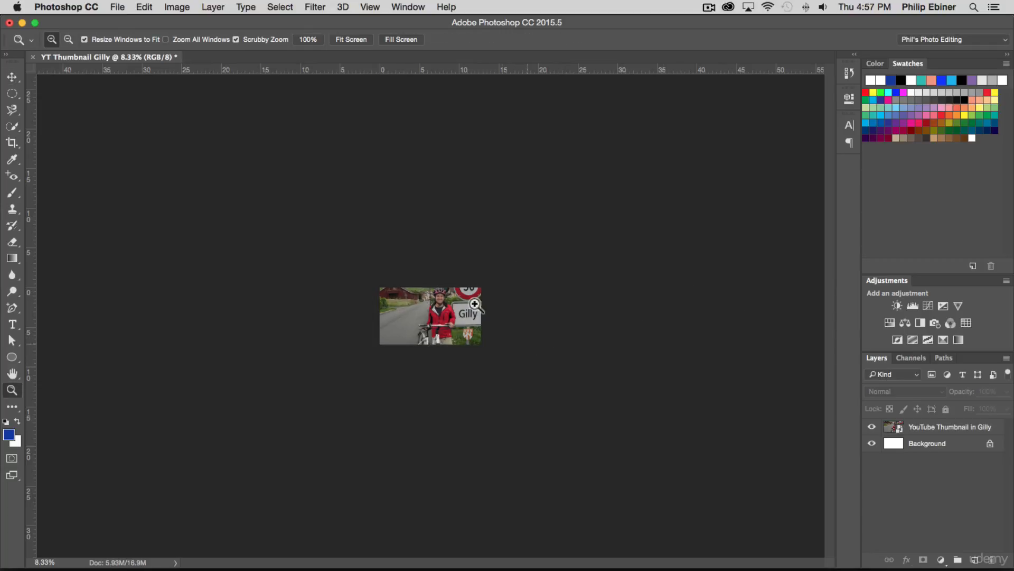
pyautogui.click(442, 301)
pyautogui.click(445, 302)
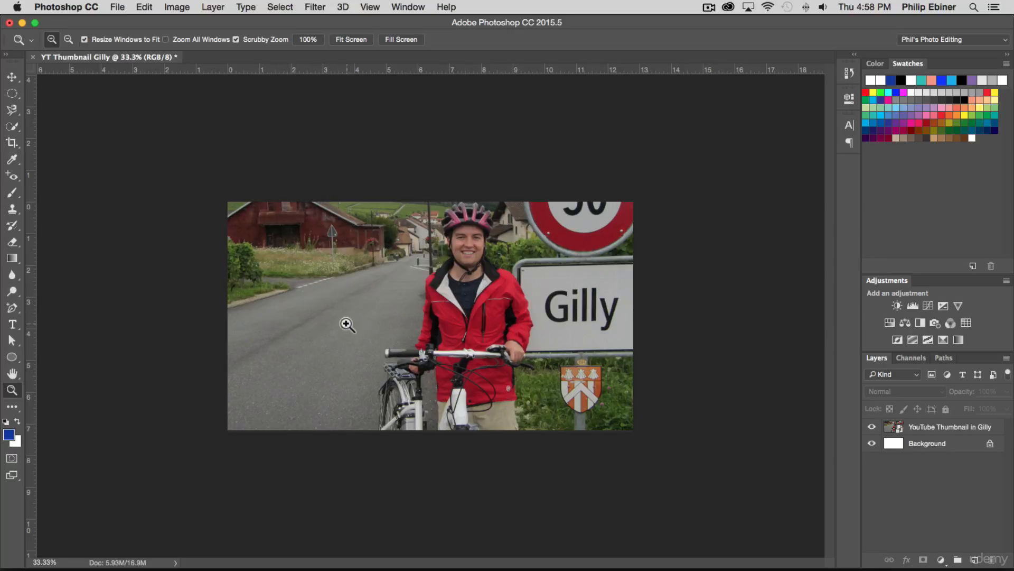
pyautogui.click(11, 77)
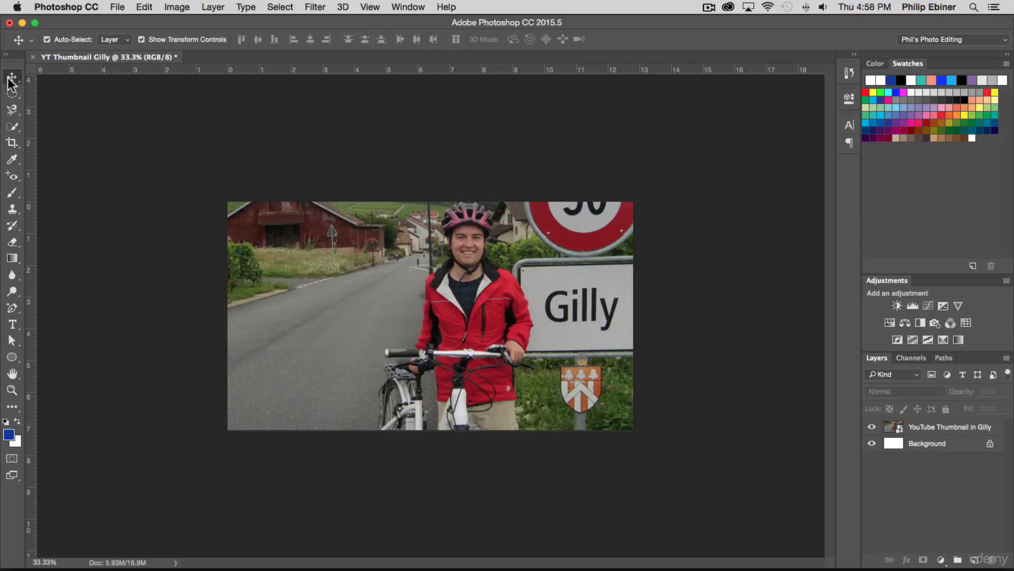
pyautogui.click(556, 325)
pyautogui.moveTo(555, 320); pyautogui.dragTo(557, 322)
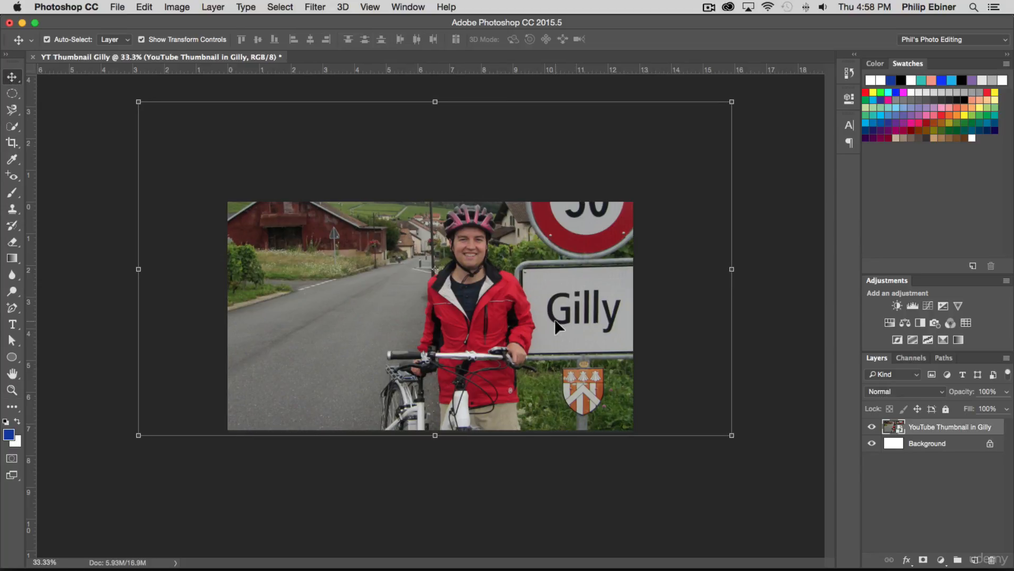
pyautogui.click(762, 277)
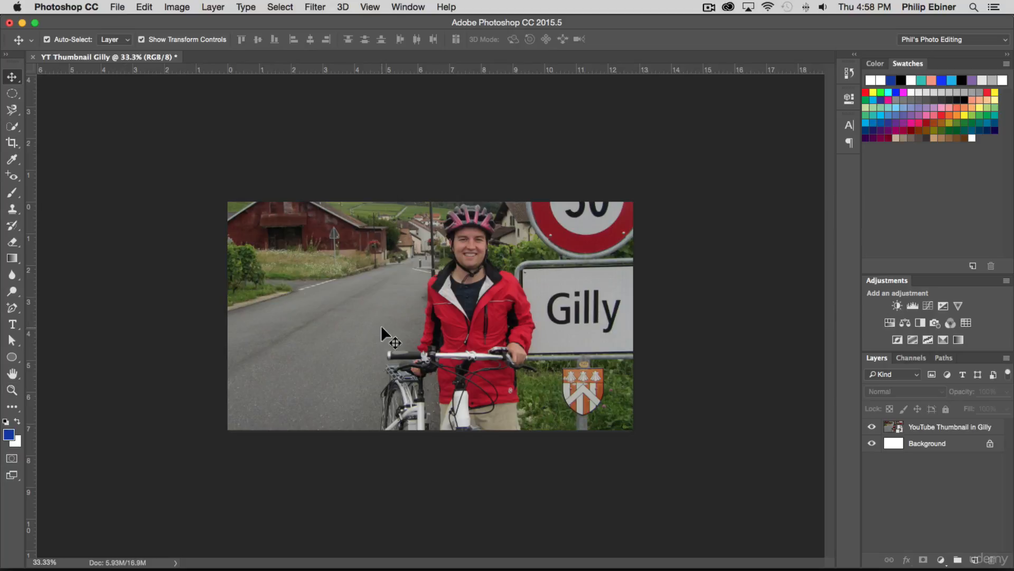
# Set the Type tool's text color to white.
pyautogui.click(17, 326)
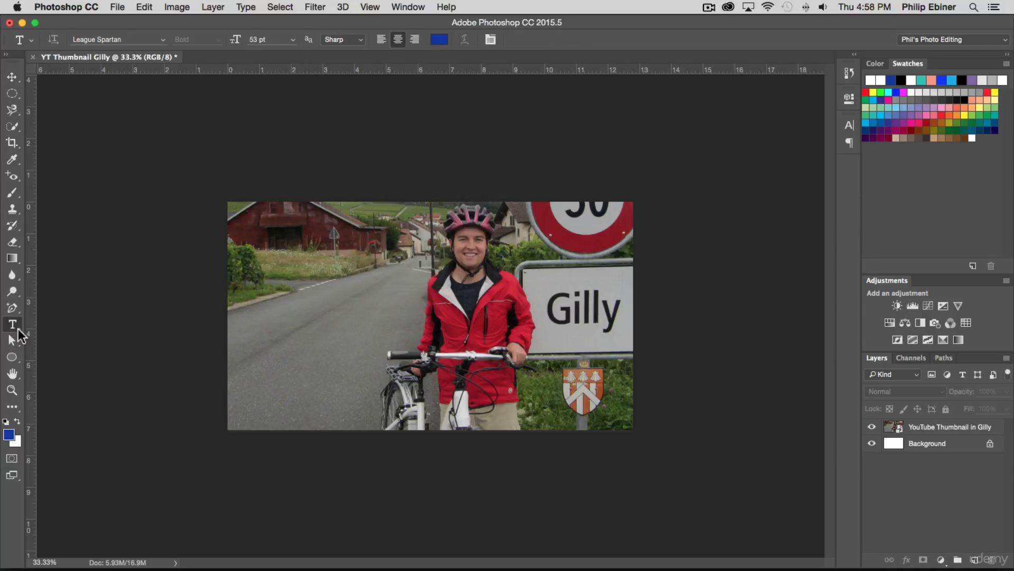
pyautogui.click(439, 40)
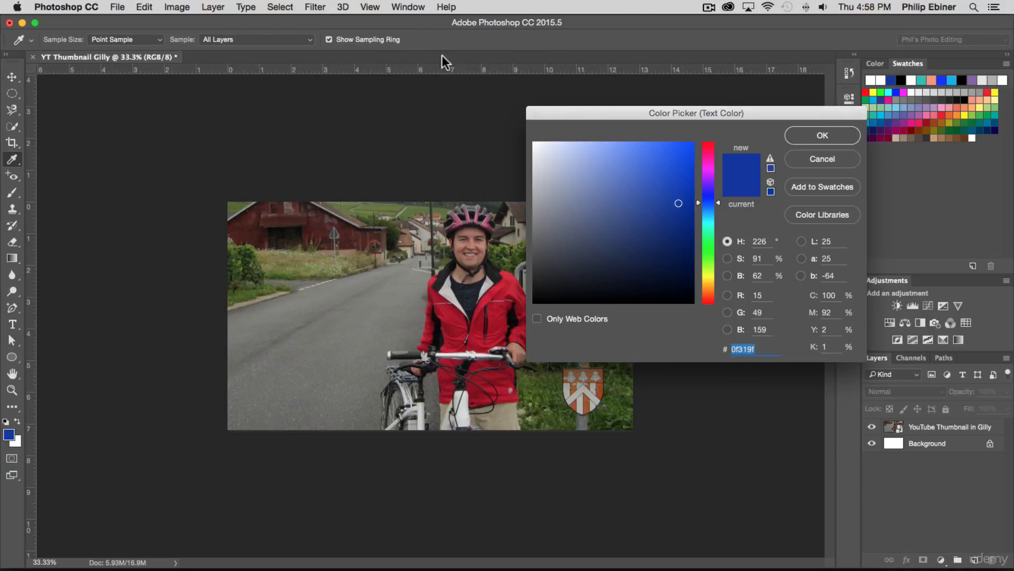
pyautogui.moveTo(557, 205); pyautogui.dragTo(493, 104)
pyautogui.click(822, 136)
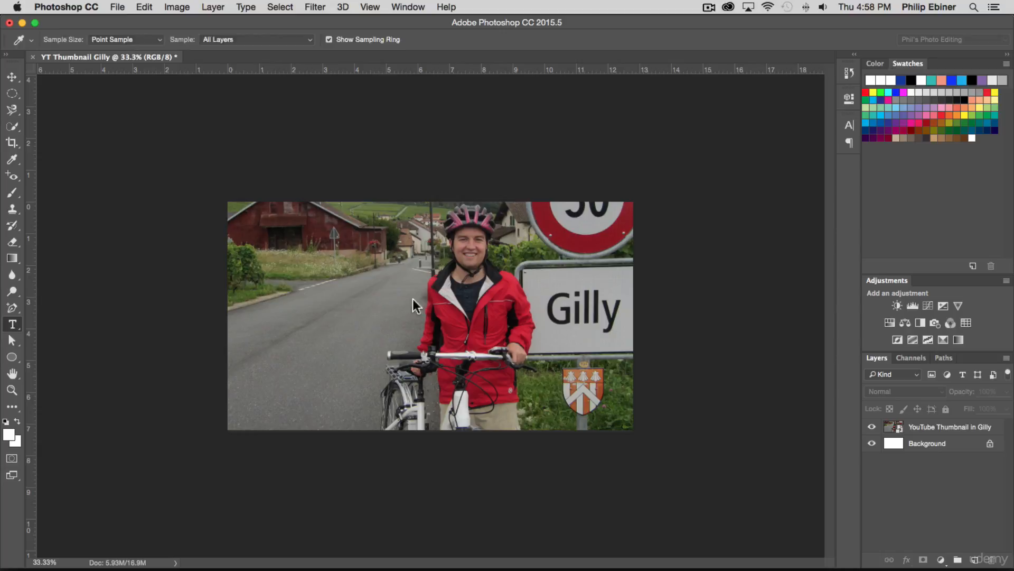
# Add the two-line title "VLOG" over "SWITZERLAND" on the road and move it fully inside the canvas.
pyautogui.click(285, 319)
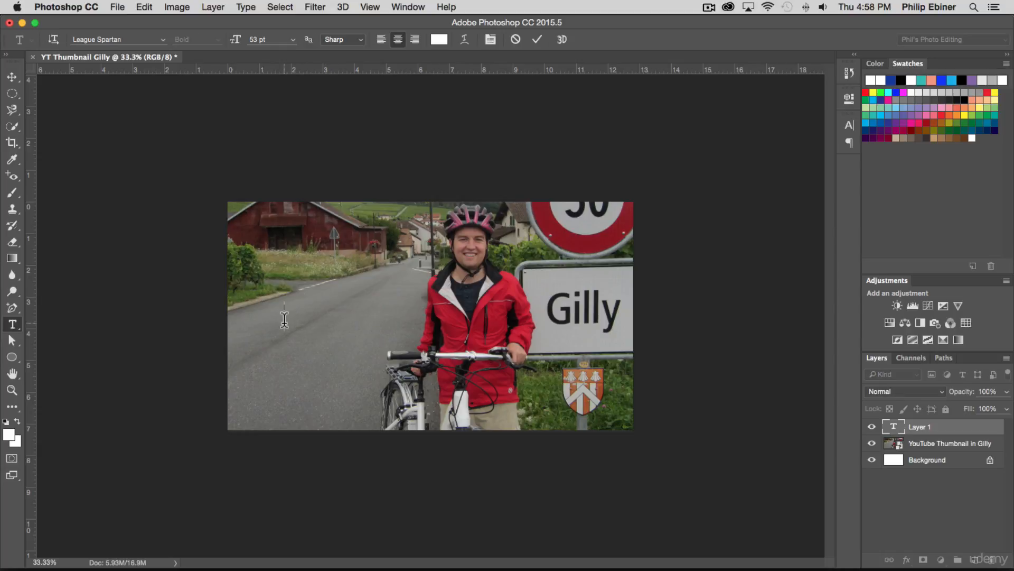
pyautogui.write('VLOG')
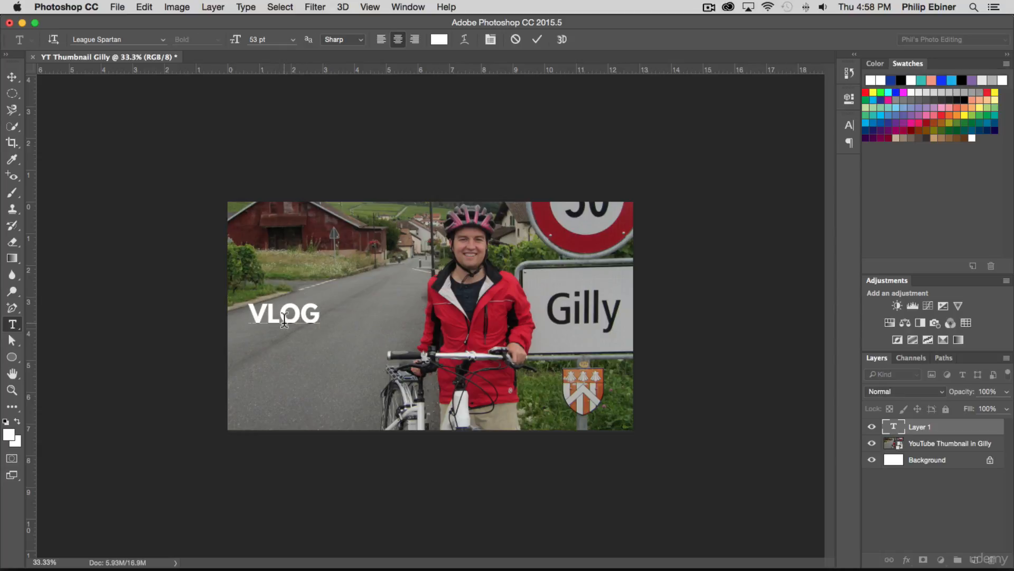
pyautogui.press('Return')
pyautogui.write('SWIT')
pyautogui.press('BackSpace')
pyautogui.write('T')
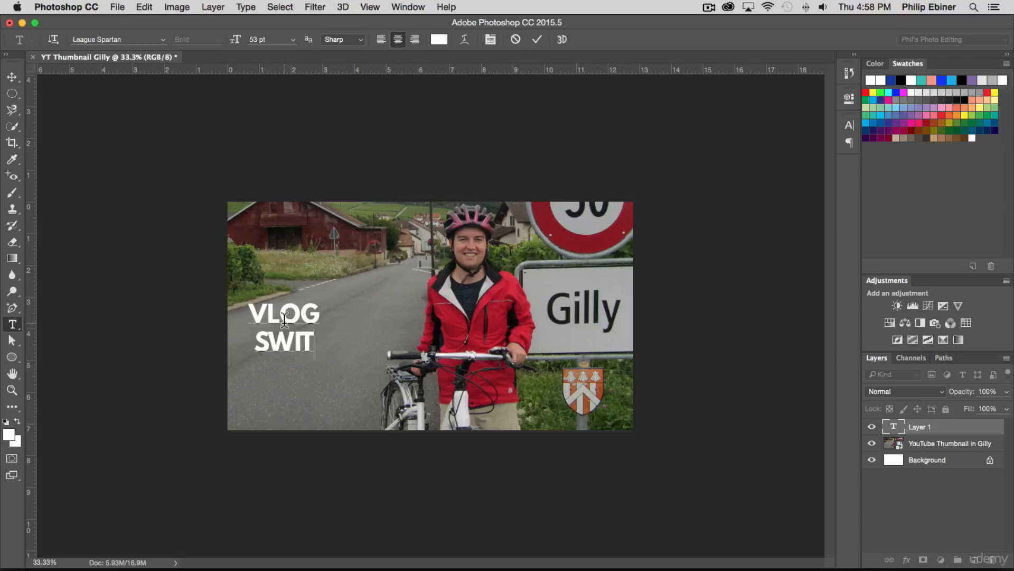
pyautogui.write('ZERLAND')
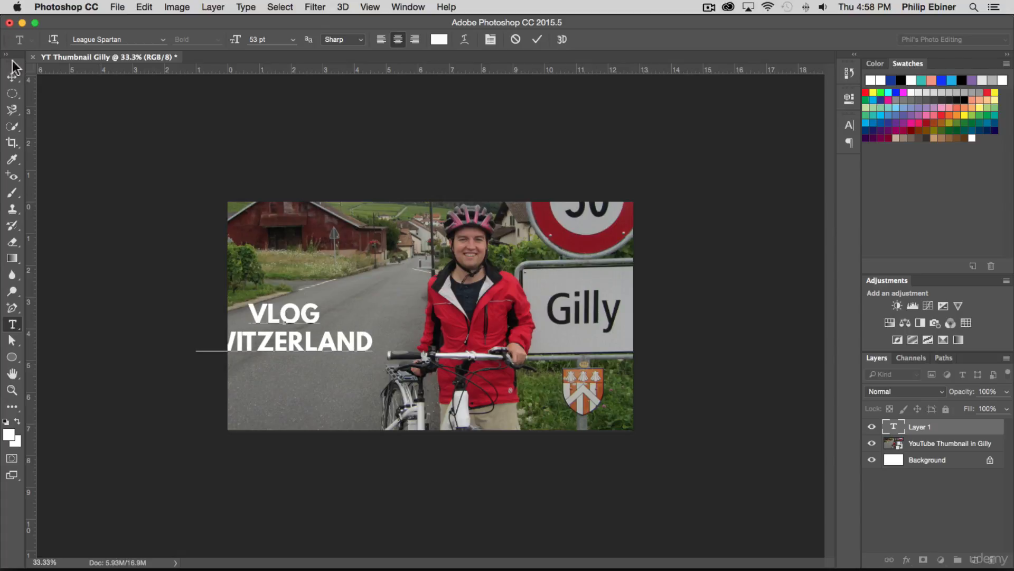
pyautogui.click(12, 77)
pyautogui.moveTo(299, 314)
pyautogui.mouseDown()
pyautogui.moveTo(361, 313)
pyautogui.moveTo(299, 306)
pyautogui.mouseUp()
# Enlarge the word VLOG to 132 pt and move the whole title up beside the cyclist's head.
pyautogui.press('t')
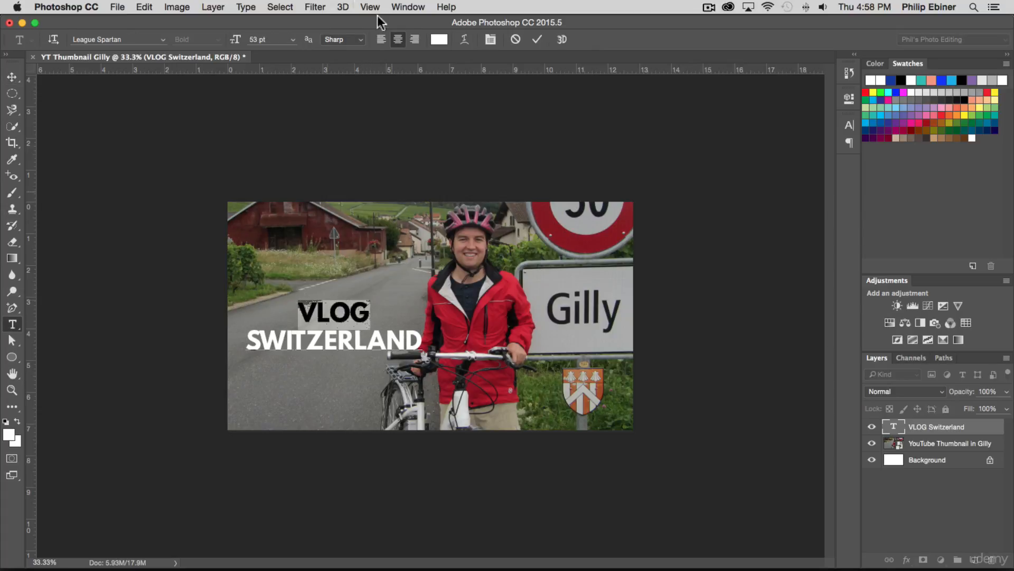
pyautogui.moveTo(235, 41); pyautogui.dragTo(286, 45)
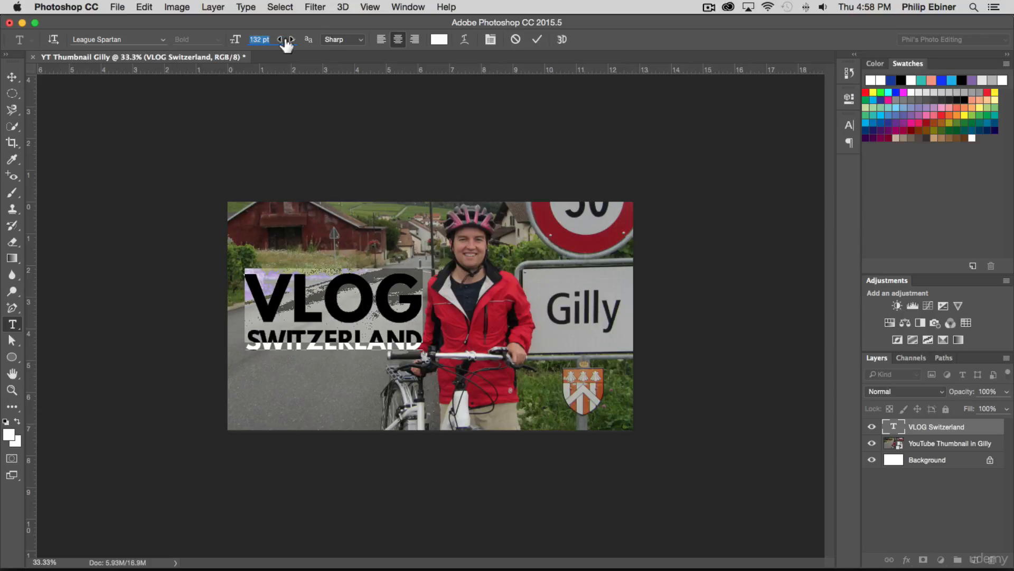
pyautogui.click(392, 336)
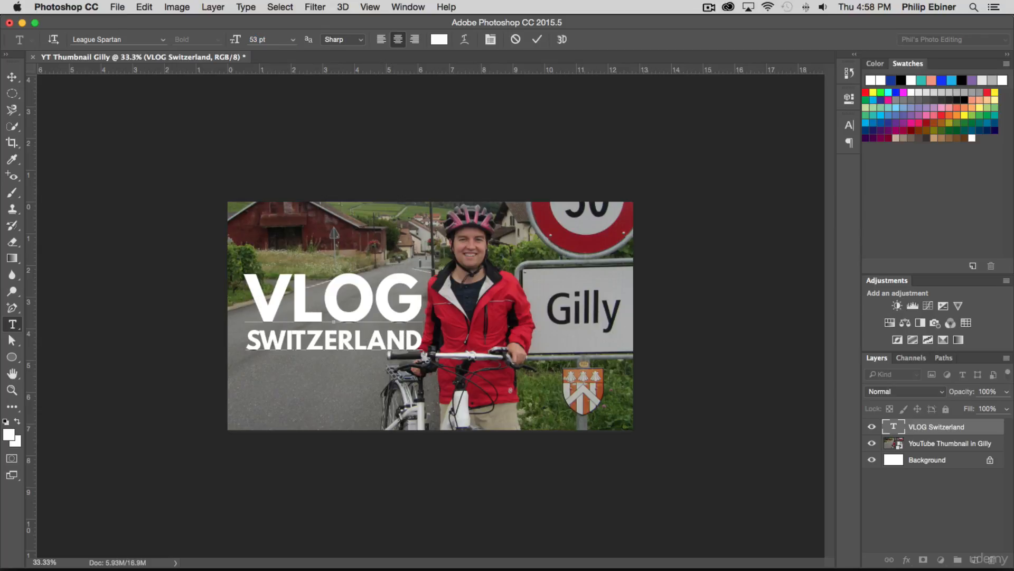
pyautogui.click(11, 77)
pyautogui.moveTo(392, 303); pyautogui.dragTo(392, 259)
# Scale the photo down slightly, shift it to show more of the speed-limit sign, and nudge the title slightly down.
pyautogui.click(562, 269)
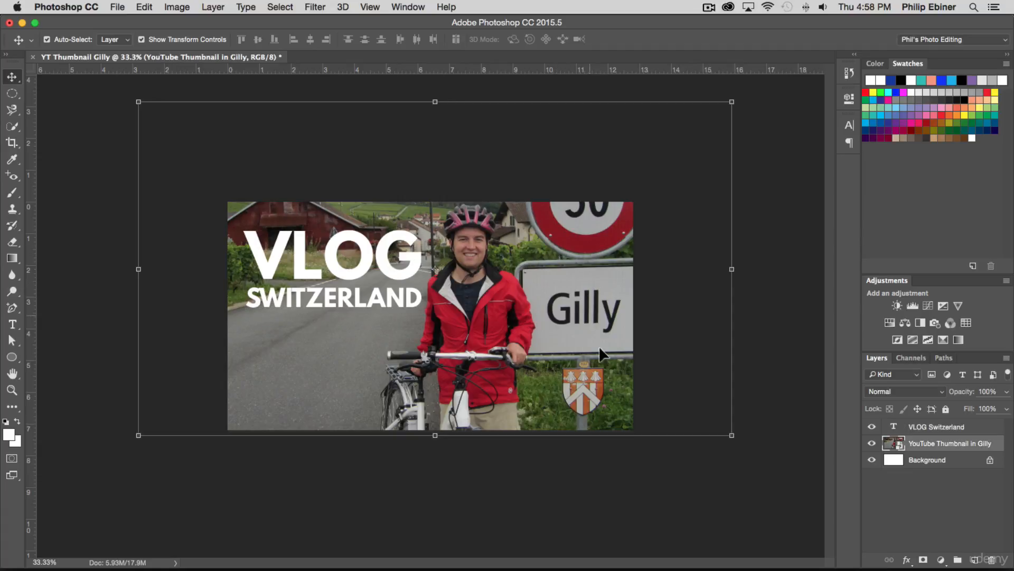
pyautogui.moveTo(138, 102); pyautogui.dragTo(160, 109)
pyautogui.moveTo(576, 364); pyautogui.dragTo(533, 350)
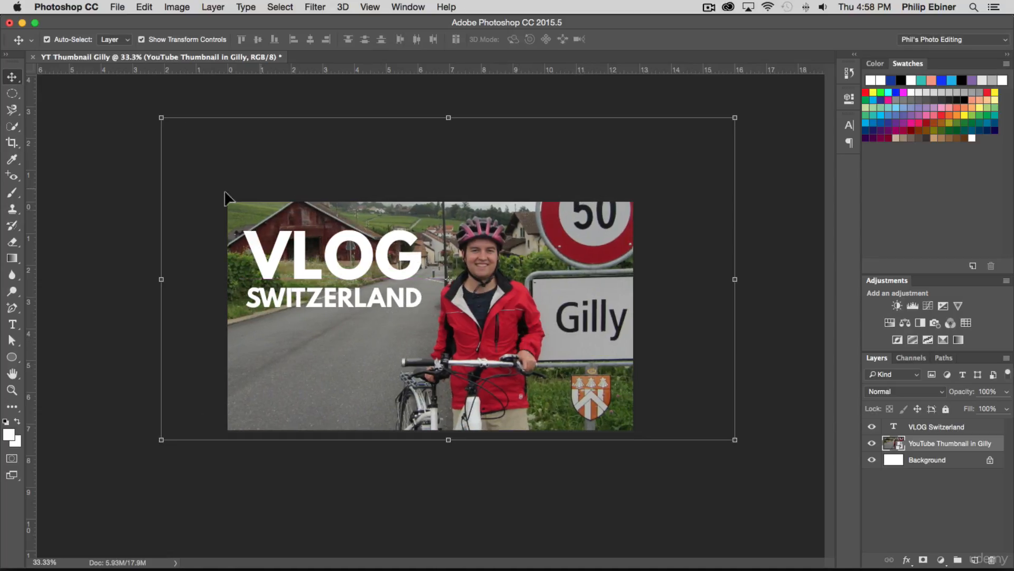
pyautogui.press('Return')
pyautogui.moveTo(367, 273); pyautogui.dragTo(370, 283)
pyautogui.click(195, 164)
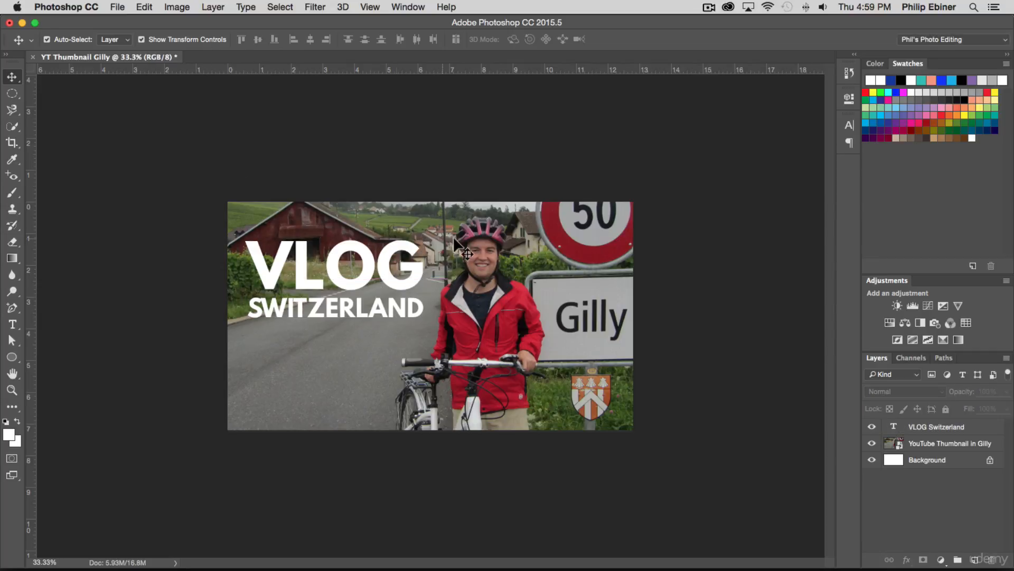
# Examine how readable the title and photo are at small thumbnail size, down to 8.33% zoom.
pyautogui.press('z')
pyautogui.keyDown('alt'); pyautogui.click(466, 271); pyautogui.keyUp('alt')
pyautogui.keyDown('alt'); pyautogui.click(466, 272); pyautogui.keyUp('alt')
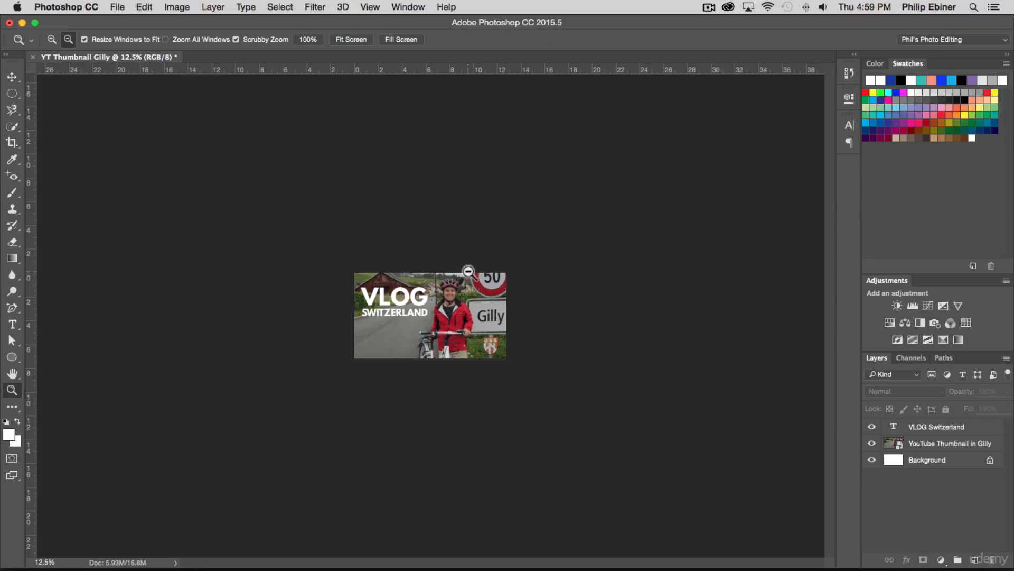
pyautogui.keyDown('alt'); pyautogui.click(434, 301); pyautogui.keyUp('alt')
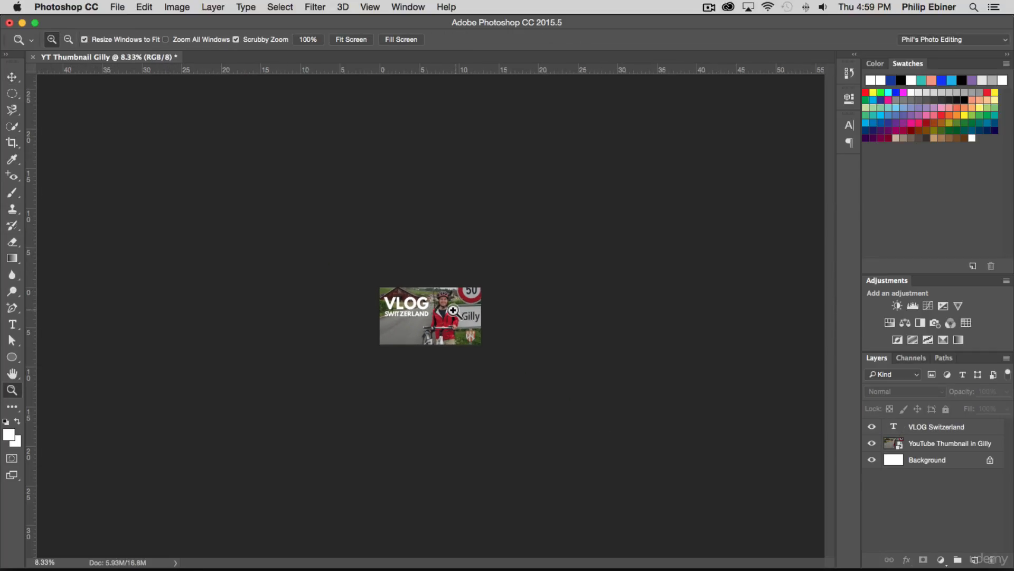
pyautogui.click(429, 295)
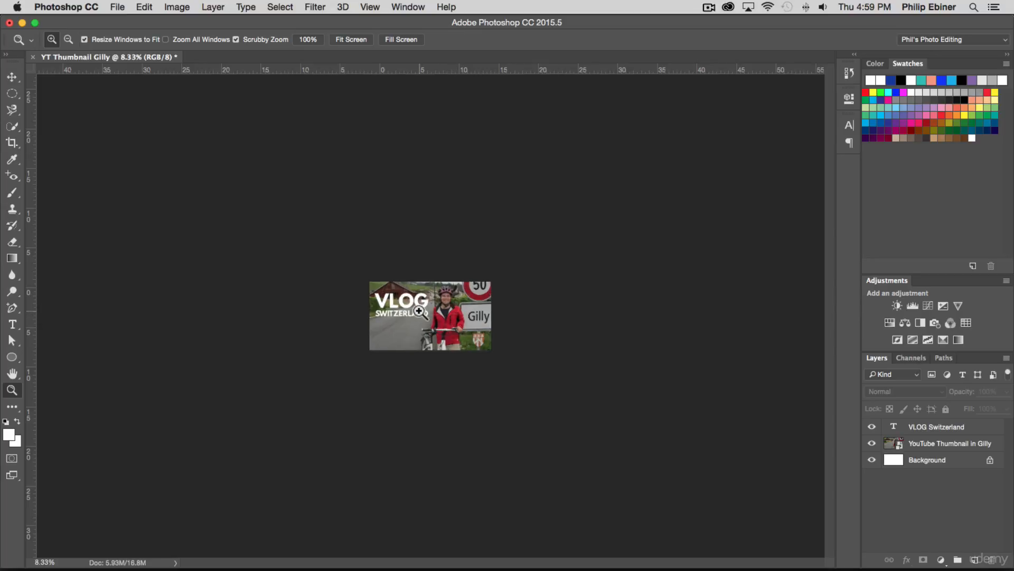
pyautogui.click(429, 295)
pyautogui.click(464, 315)
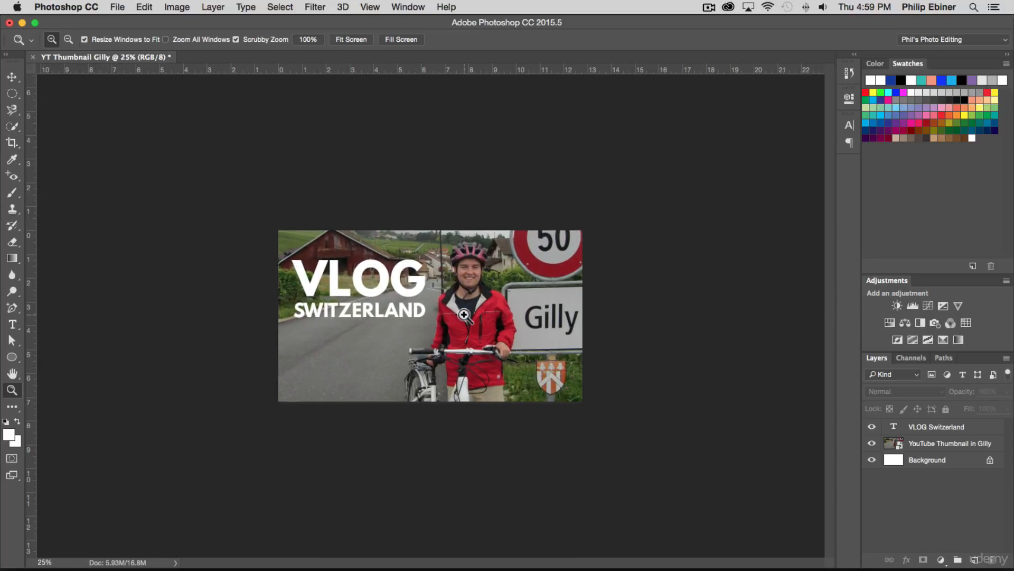
pyautogui.click(463, 315)
pyautogui.click(464, 315)
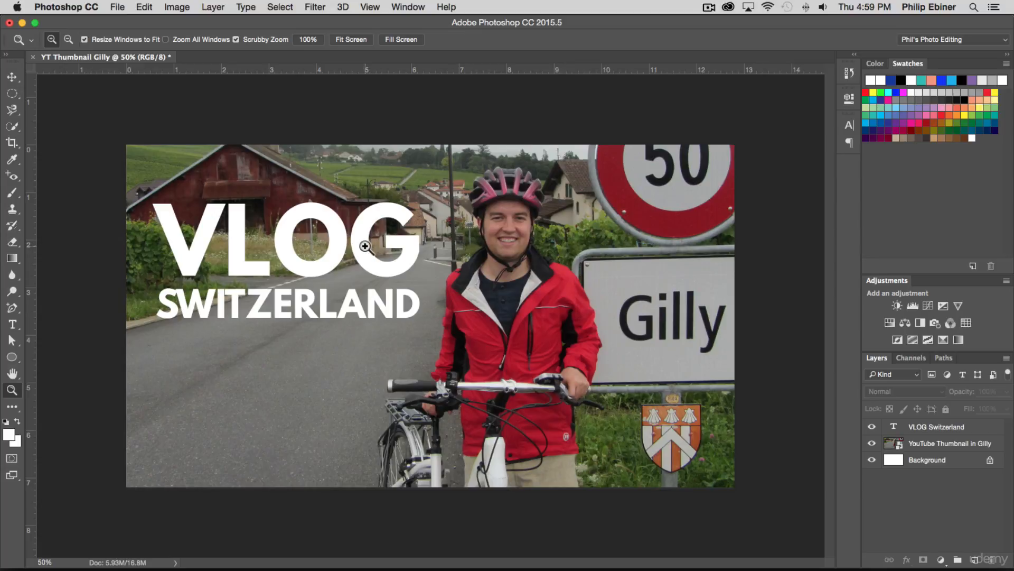
pyautogui.click(12, 77)
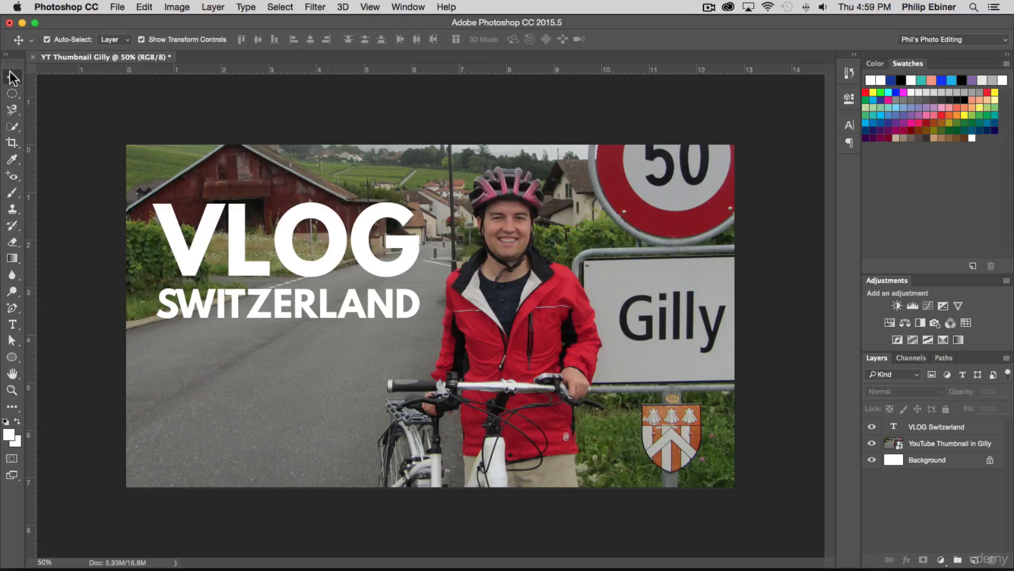
pyautogui.click(372, 248)
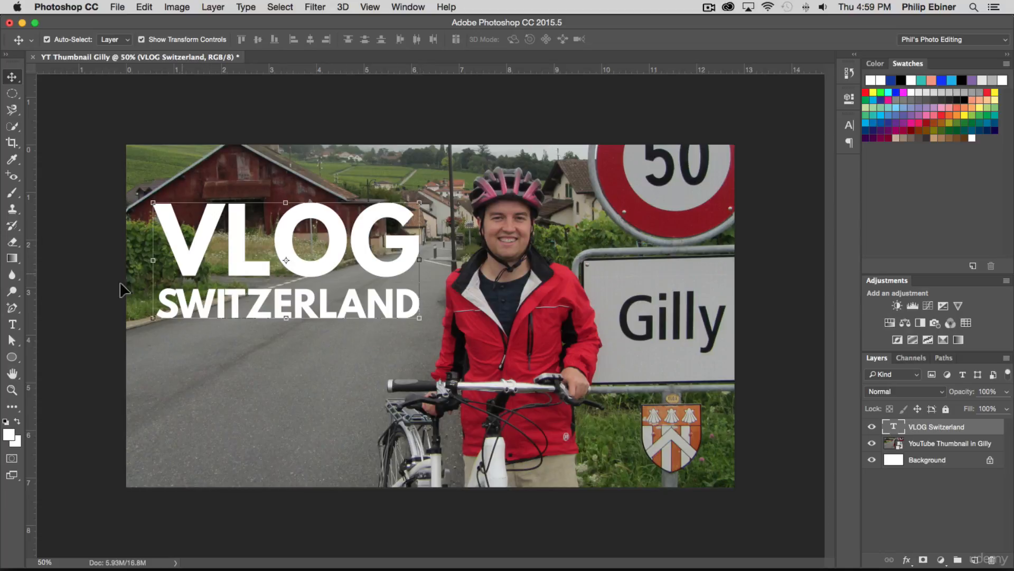
pyautogui.click(100, 261)
# Draw a red rectangle about 1060 × 271 px across VLOG, extending past the canvas's left edge, and place its layer beneath the title.
pyautogui.click(11, 356)
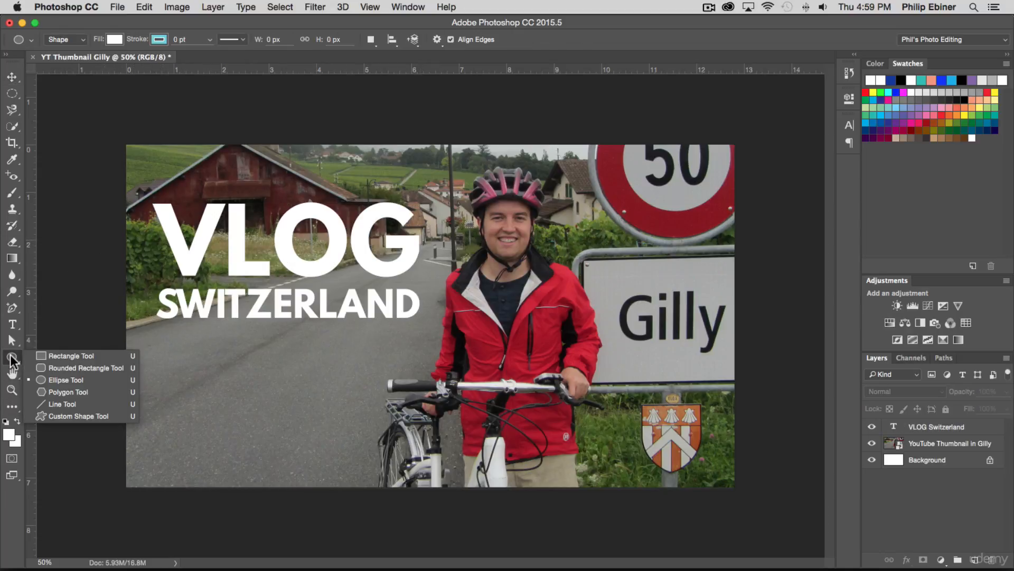
pyautogui.click(73, 355)
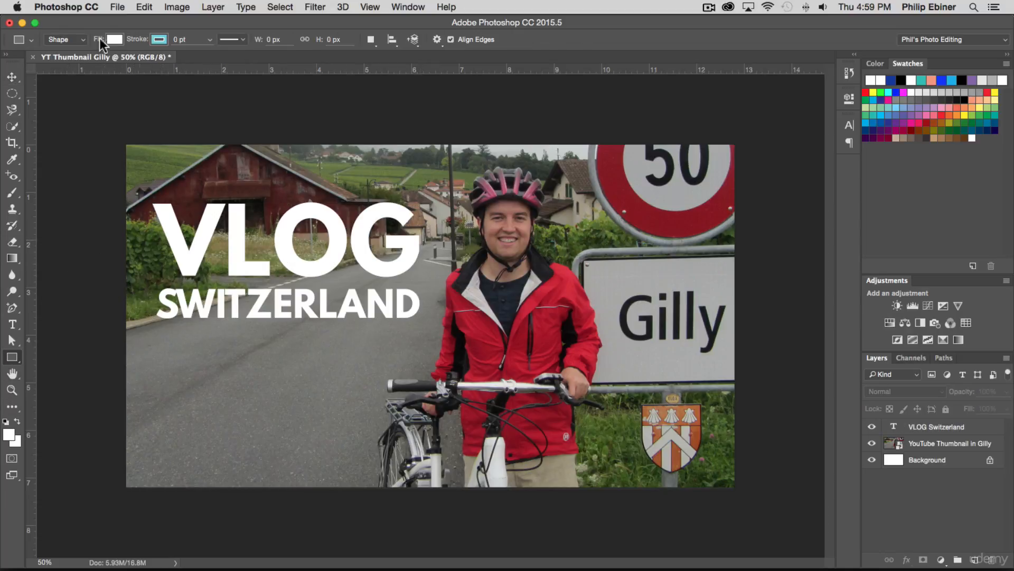
pyautogui.click(114, 40)
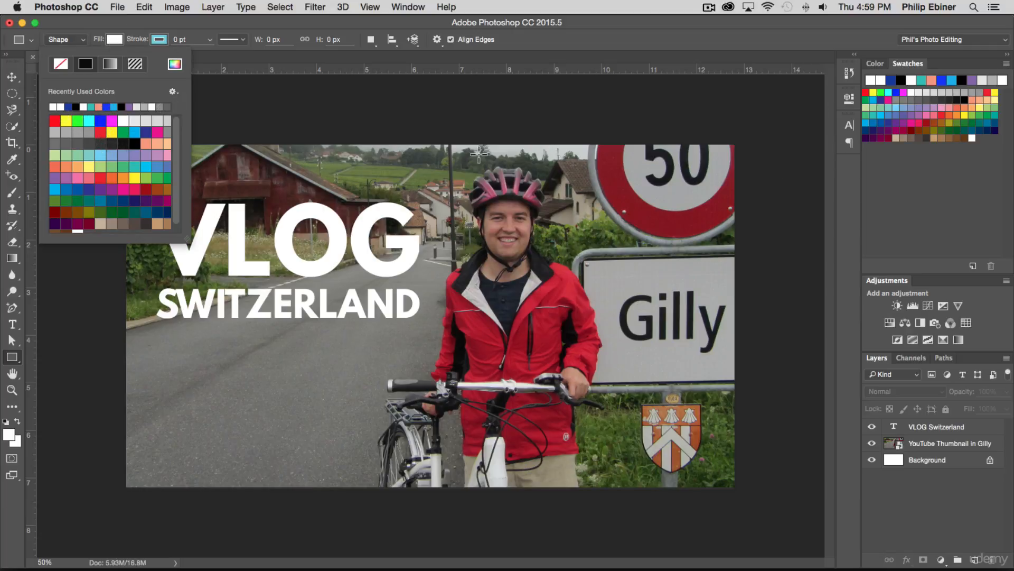
pyautogui.click(54, 121)
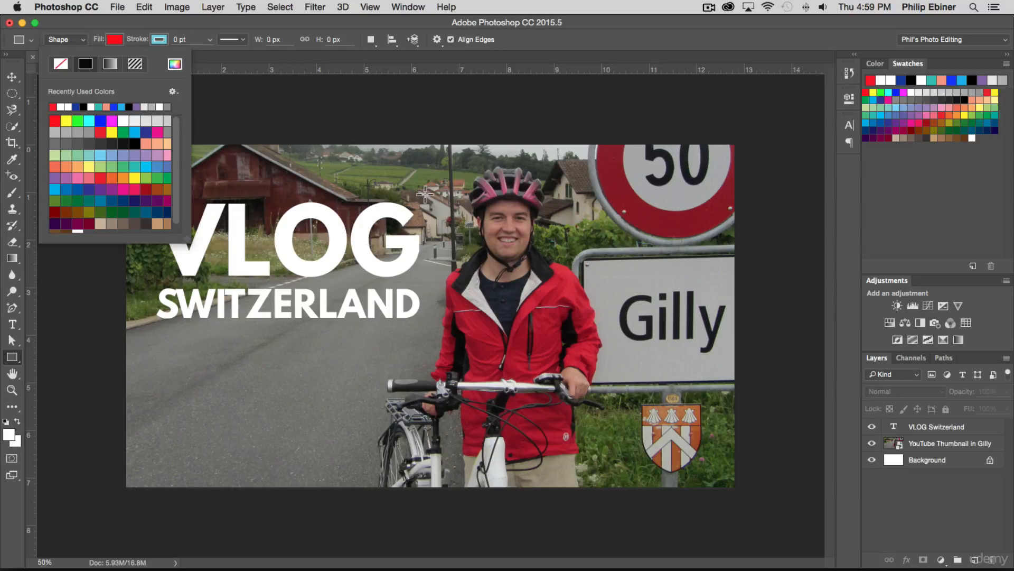
pyautogui.moveTo(425, 194); pyautogui.dragTo(90, 280)
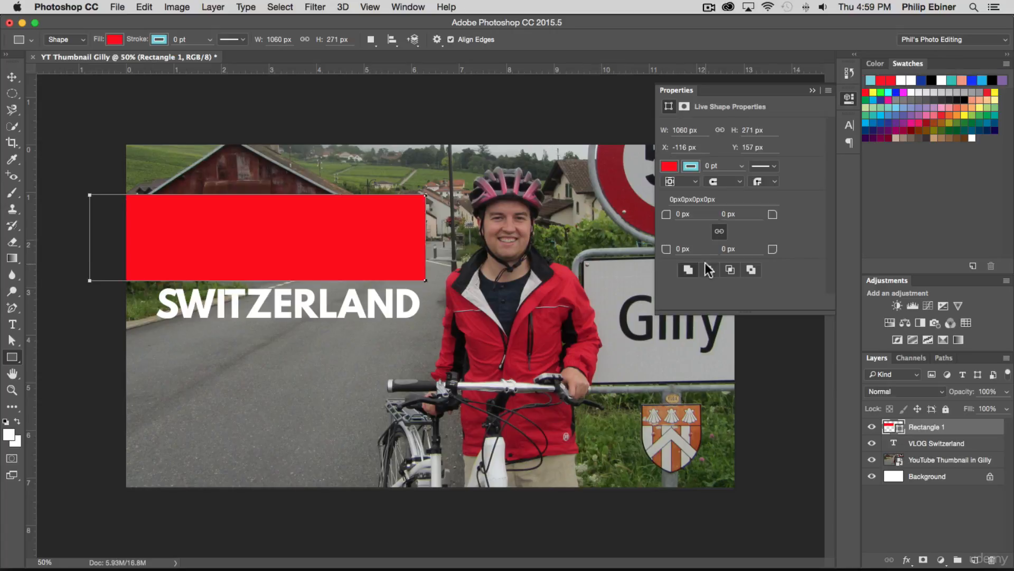
pyautogui.moveTo(919, 427); pyautogui.dragTo(926, 445)
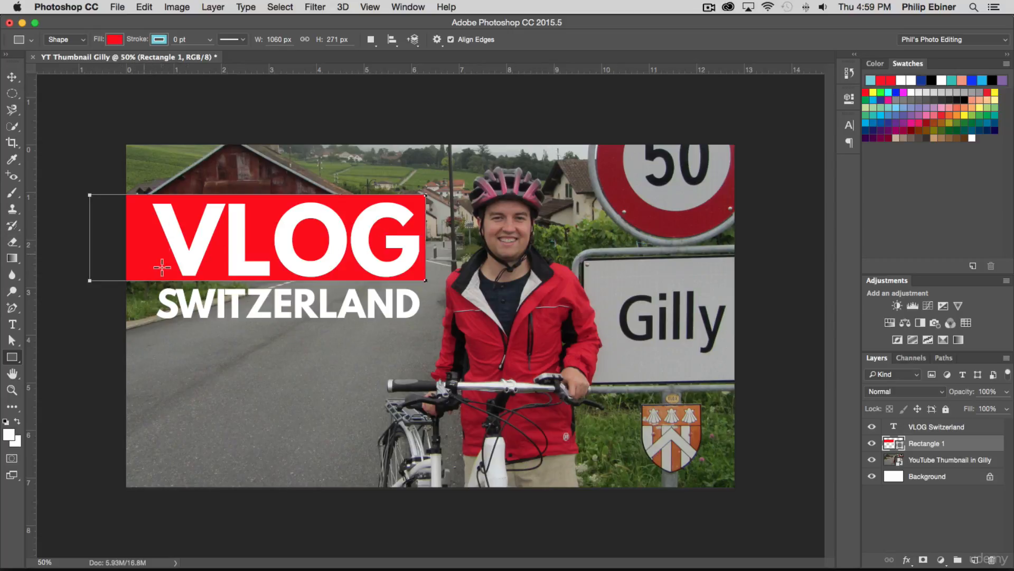
# Change the rectangle's fill to dark red 831920, sampled from the speed-limit sign's ring.
pyautogui.click(117, 41)
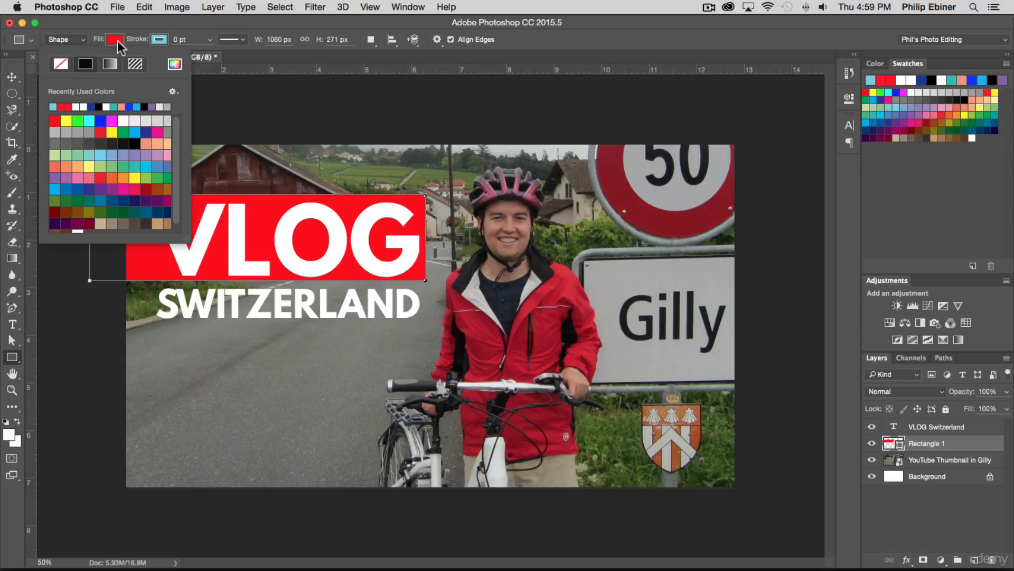
pyautogui.click(174, 67)
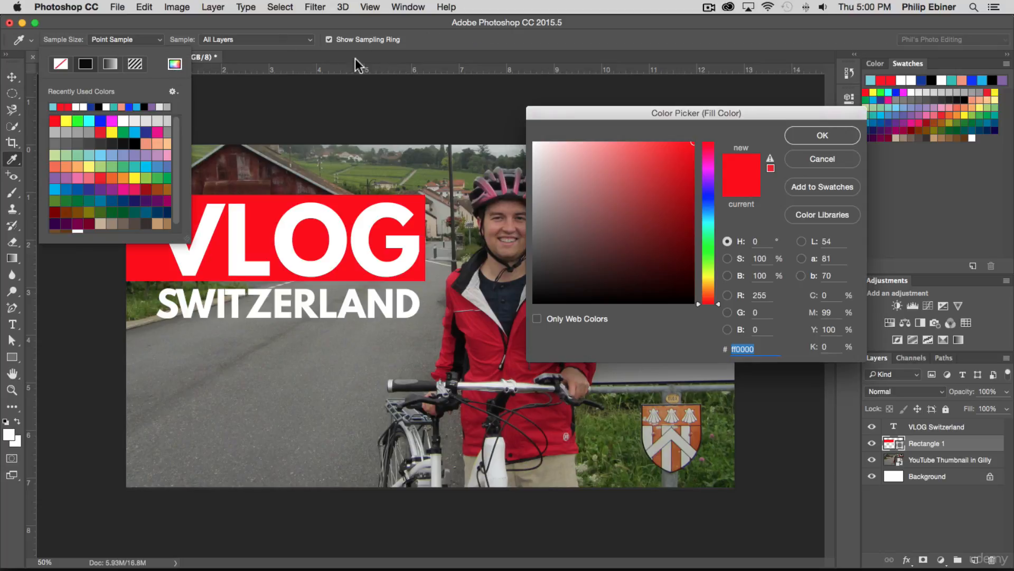
pyautogui.moveTo(644, 115); pyautogui.dragTo(265, 274)
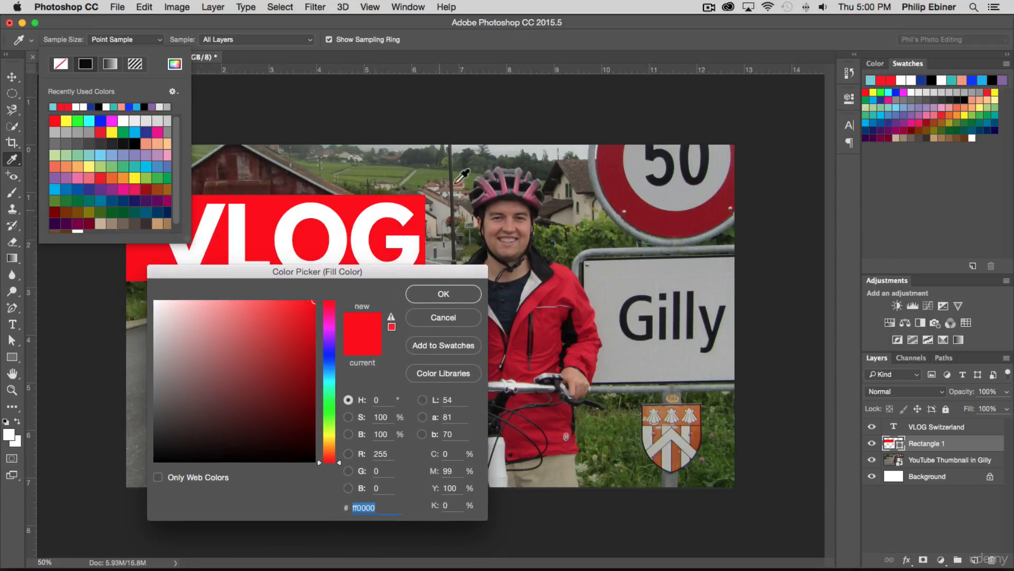
pyautogui.click(616, 176)
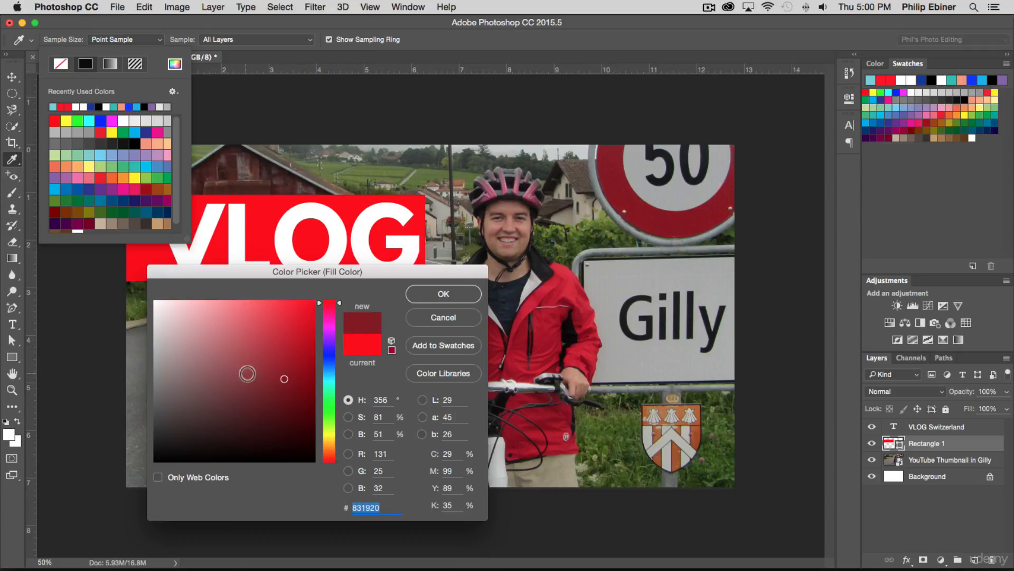
pyautogui.click(444, 295)
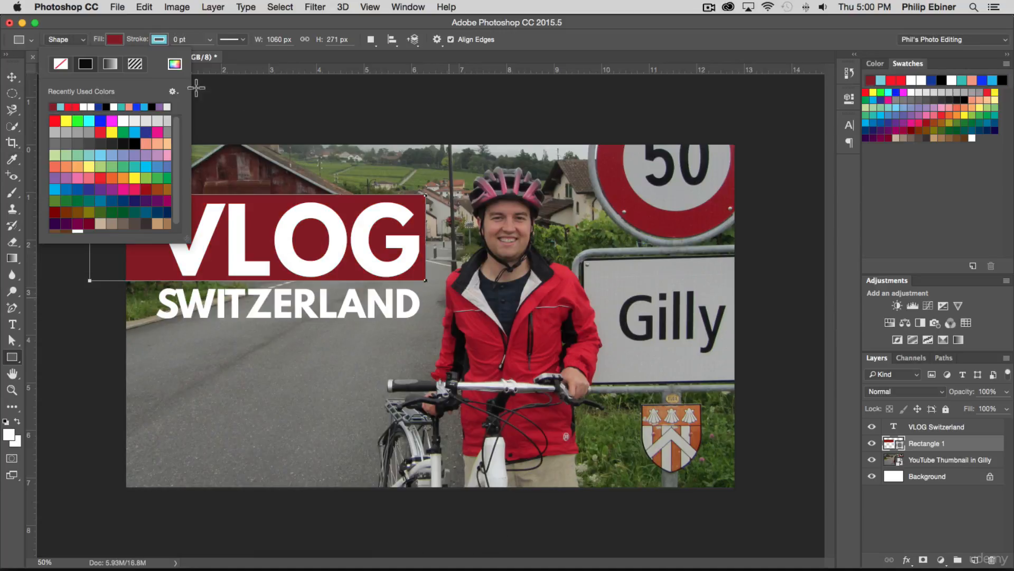
pyautogui.click(115, 40)
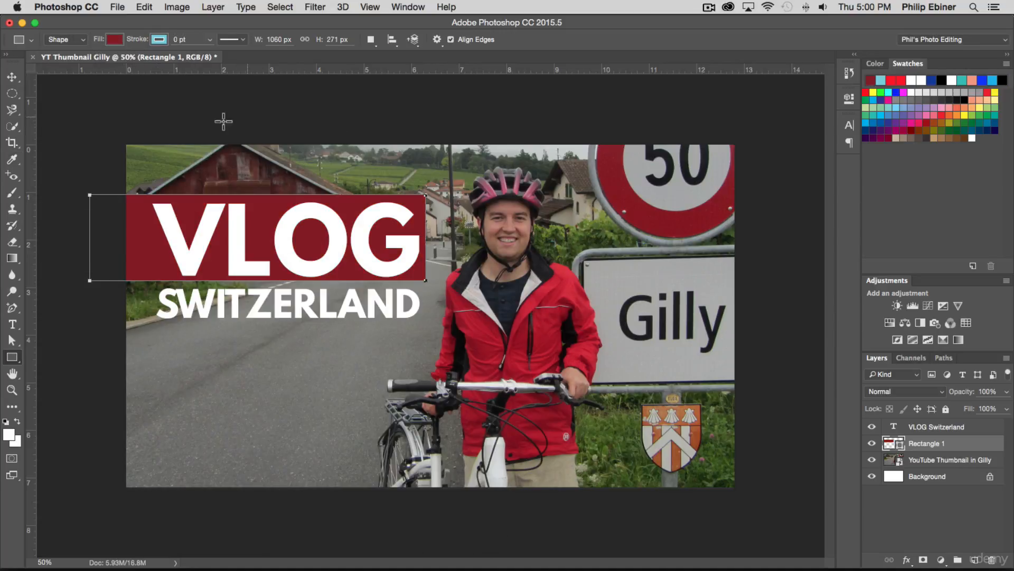
# Nudge the dark red rectangle slightly right and down so that it sits evenly behind VLOG.
pyautogui.click(13, 77)
pyautogui.moveTo(145, 235); pyautogui.dragTo(150, 237)
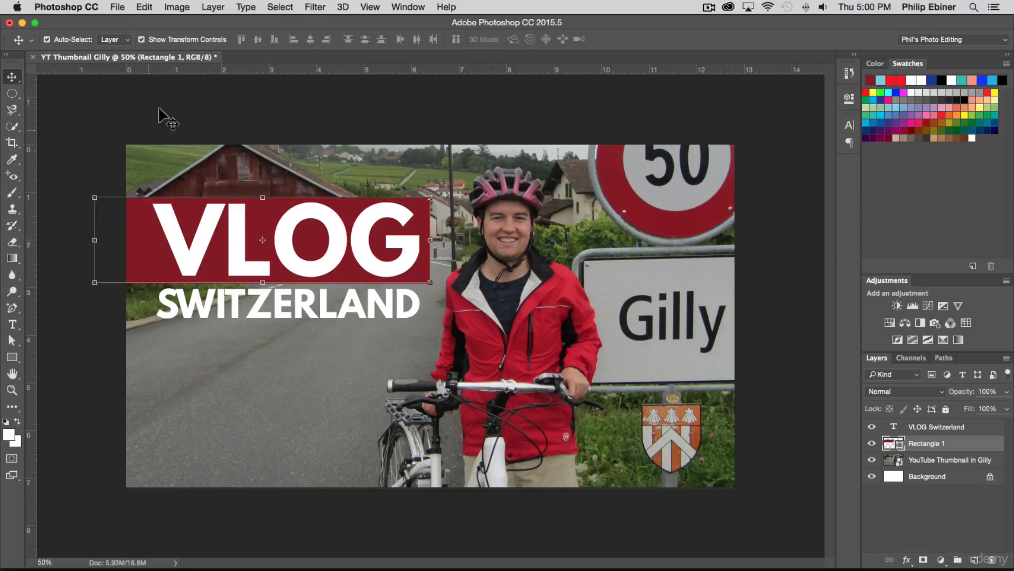
pyautogui.click(239, 118)
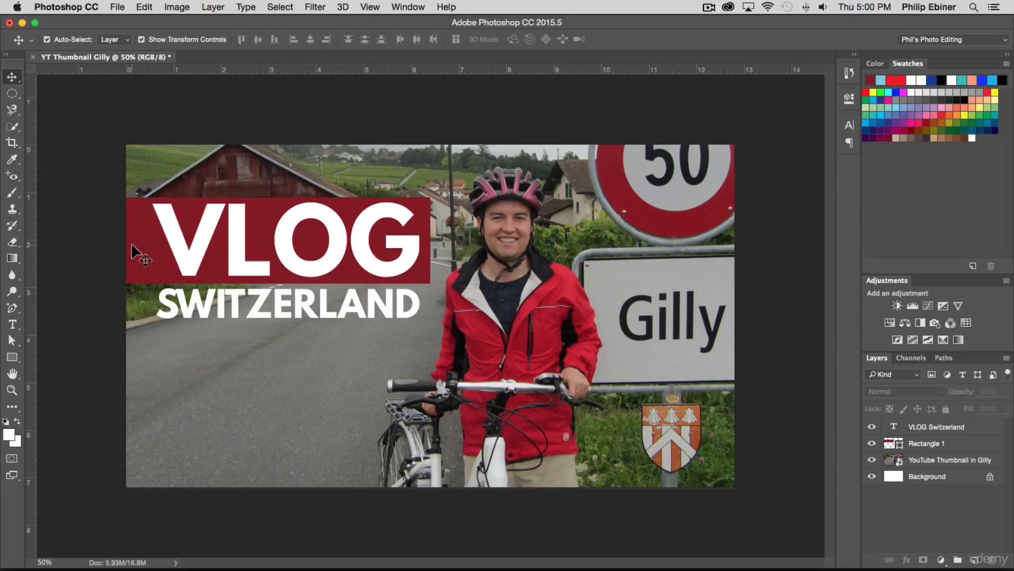
pyautogui.click(149, 252)
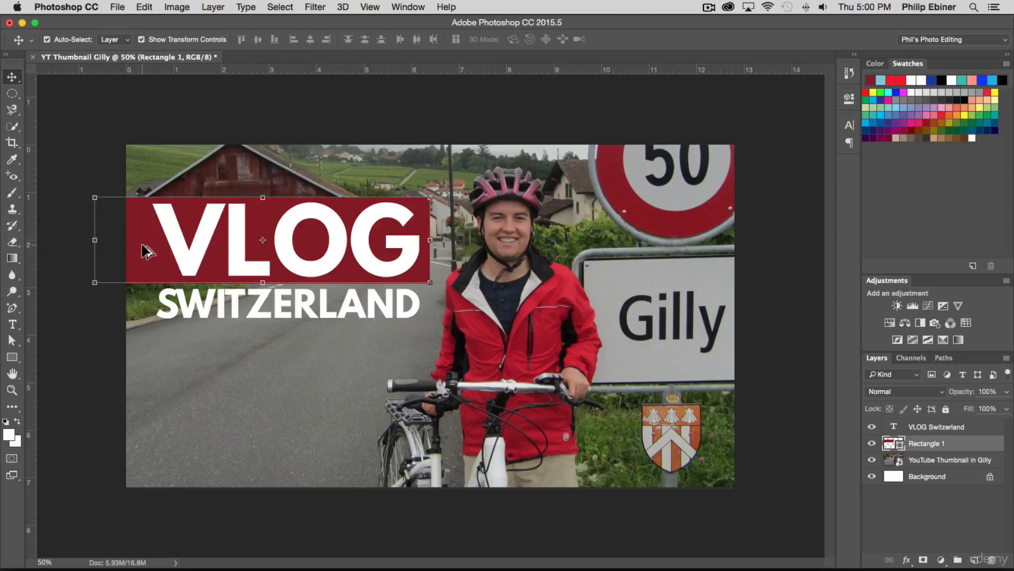
# Duplicate the dark red rectangle directly beneath the original and reduce the copy's height to 52.40% so it sits behind SWITZERLAND.
pyautogui.moveTo(143, 245); pyautogui.dragTo(174, 329)
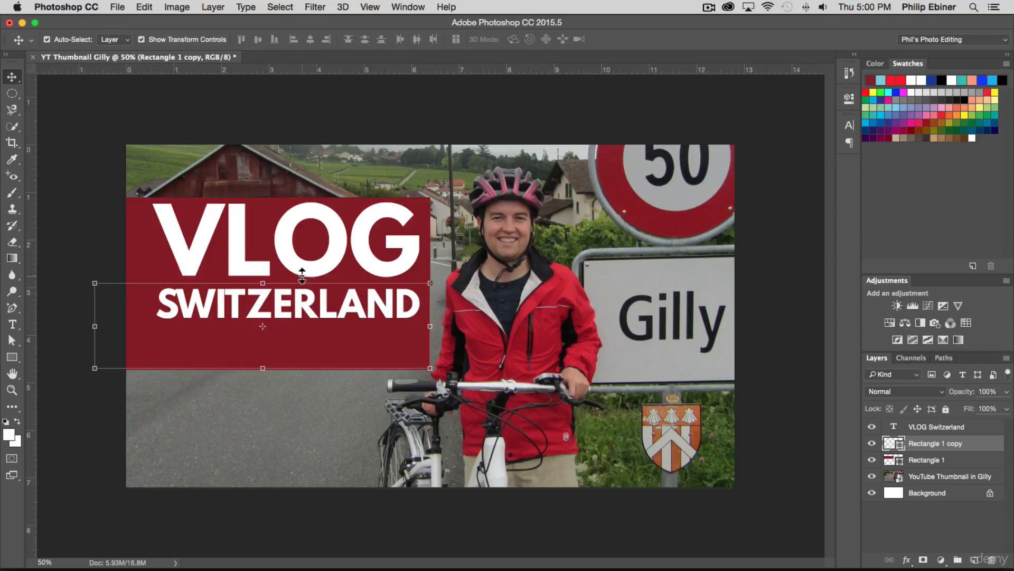
pyautogui.moveTo(266, 368); pyautogui.dragTo(261, 327)
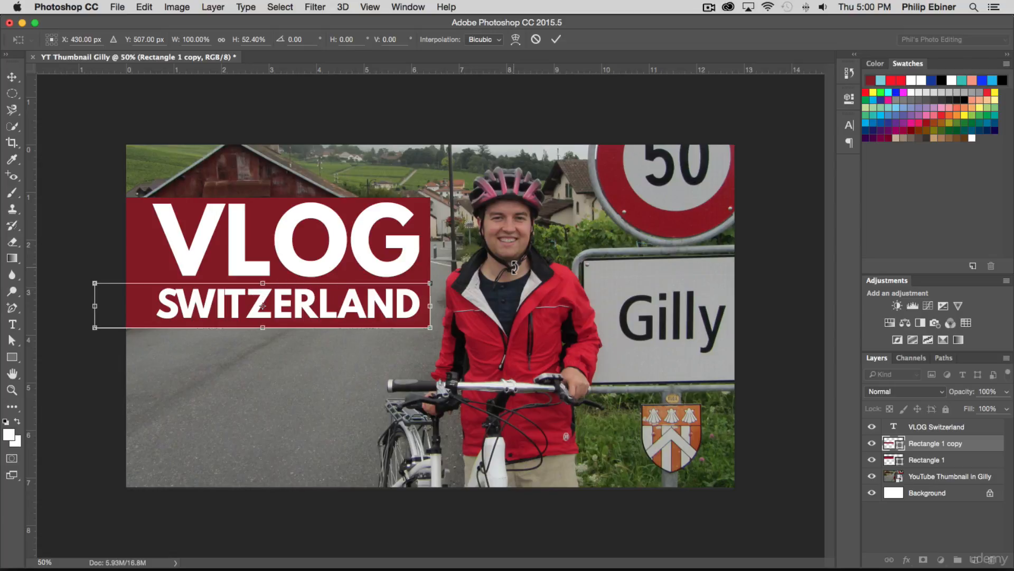
pyautogui.press('Return')
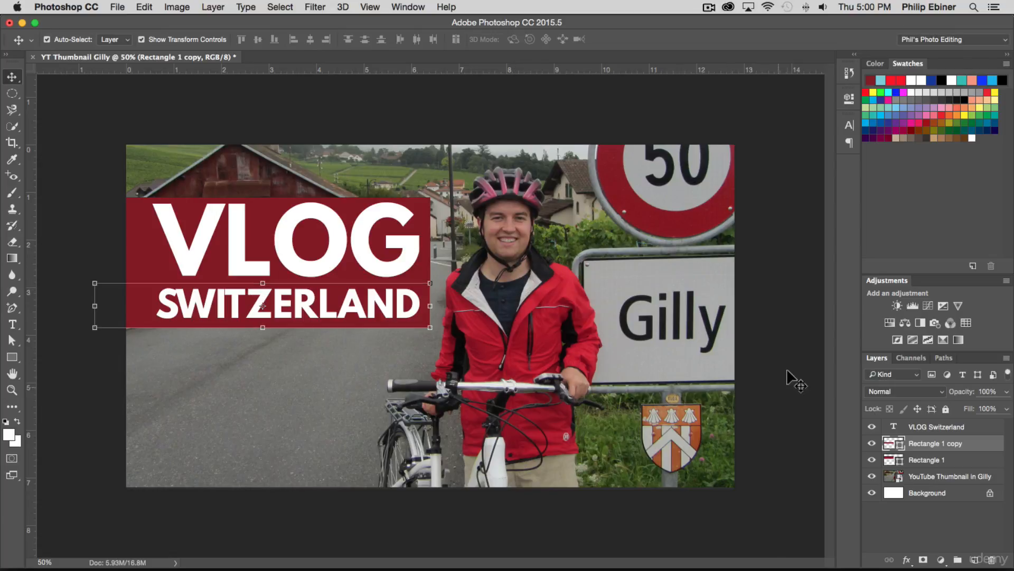
# Change the fill of the rectangle behind SWITZERLAND to black.
pyautogui.click(12, 357)
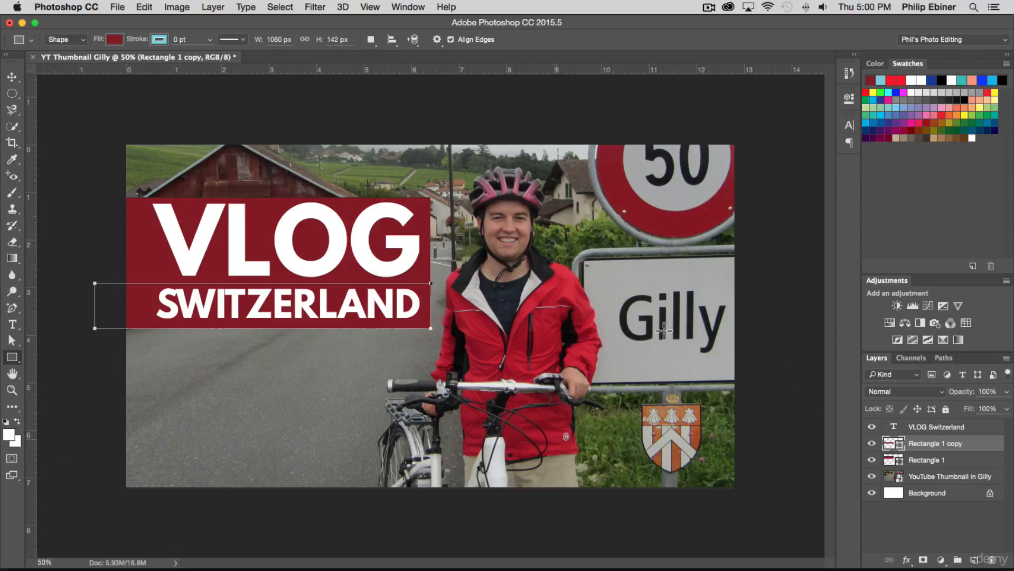
pyautogui.click(114, 40)
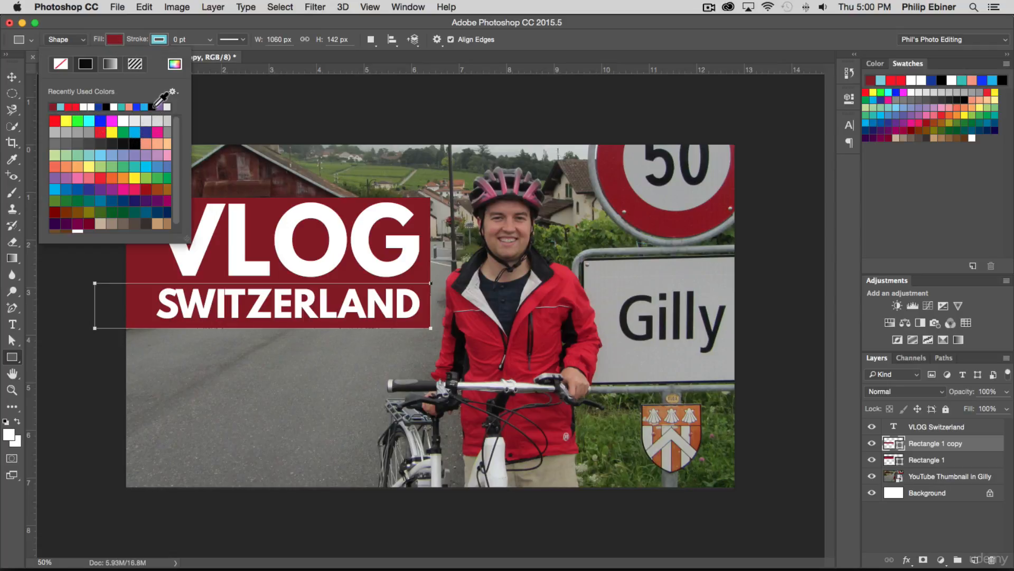
pyautogui.click(153, 107)
pyautogui.click(12, 77)
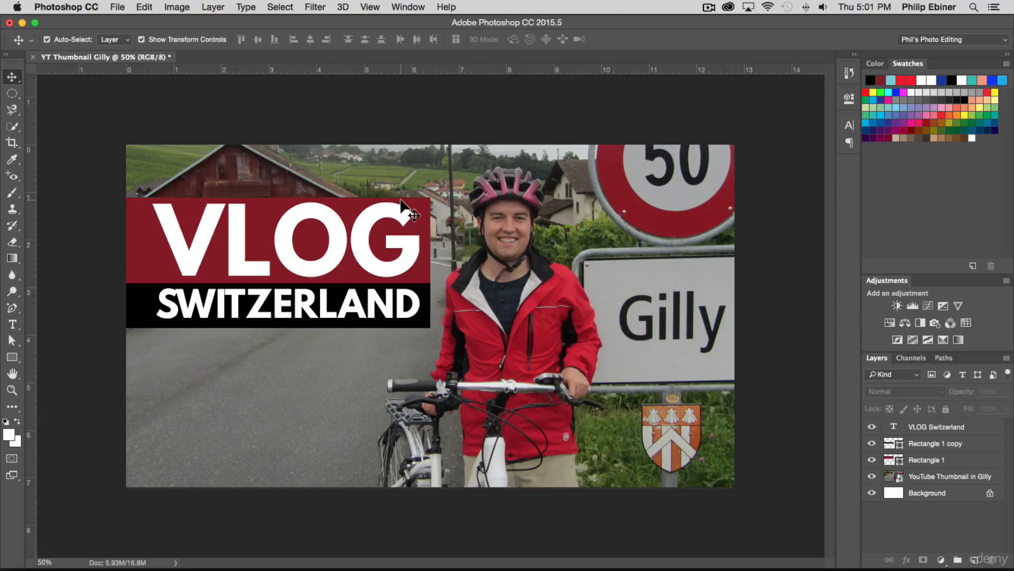
# Move the dark red rectangle's layer above the black rectangle's layer, keeping it beneath the title.
pyautogui.click(159, 276)
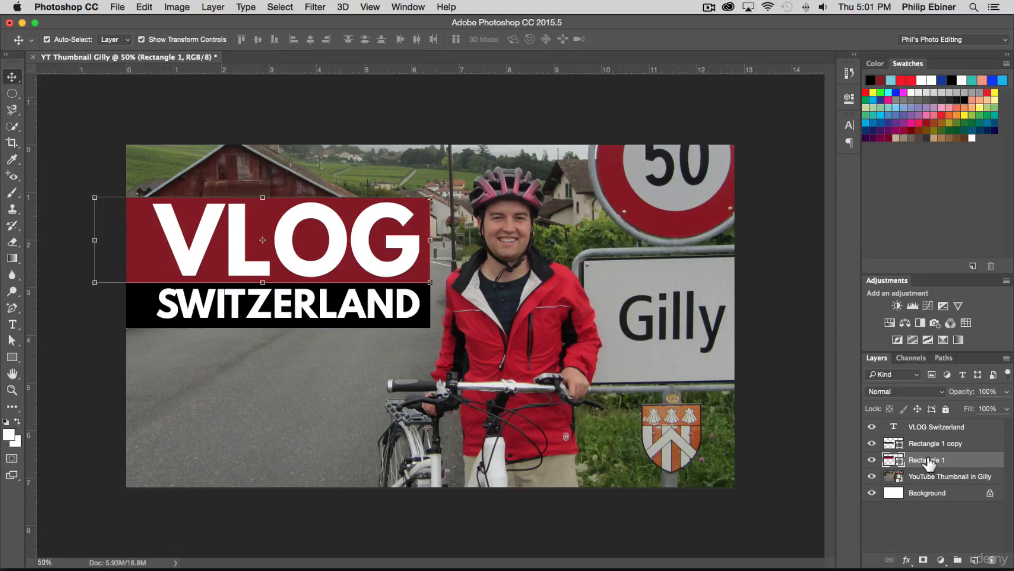
pyautogui.moveTo(930, 463); pyautogui.dragTo(934, 438)
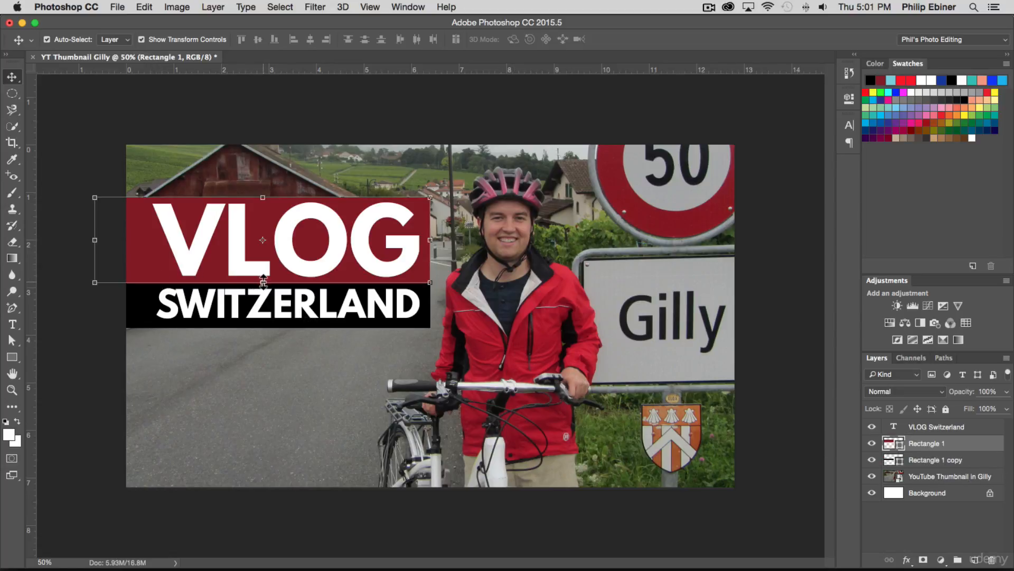
pyautogui.moveTo(263, 282); pyautogui.dragTo(263, 328)
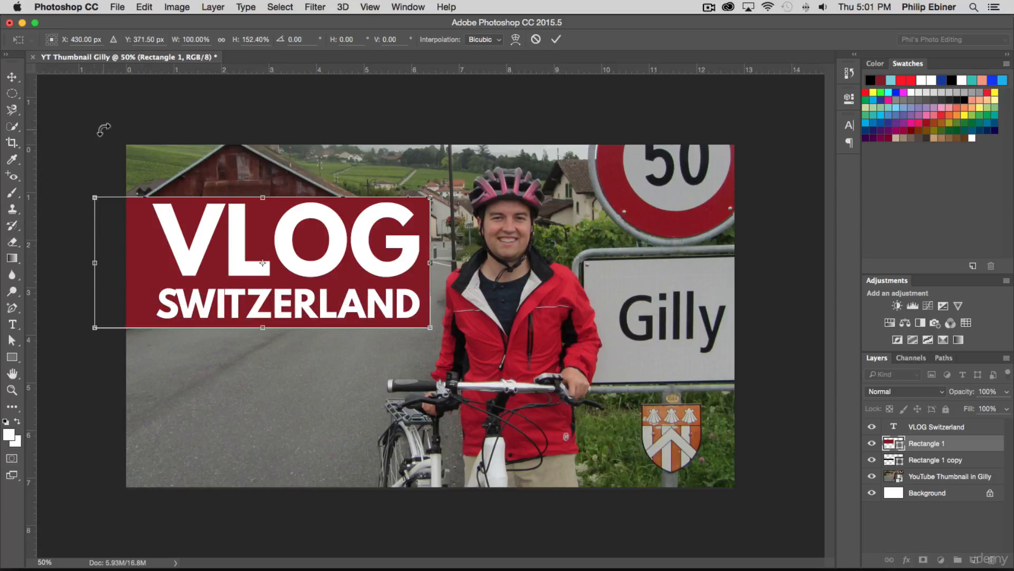
pyautogui.press('super+z')
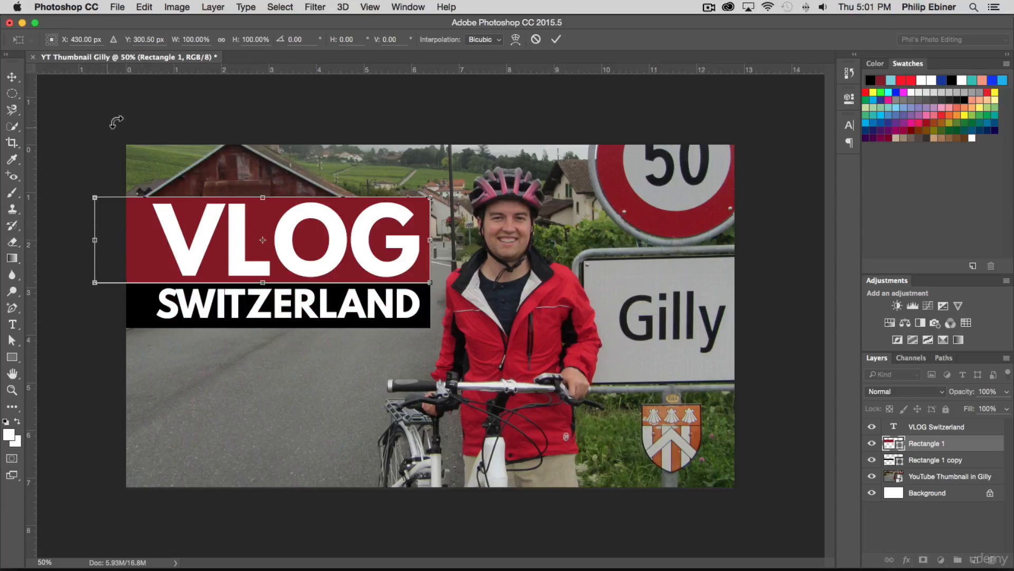
pyautogui.click(12, 78)
pyautogui.click(592, 208)
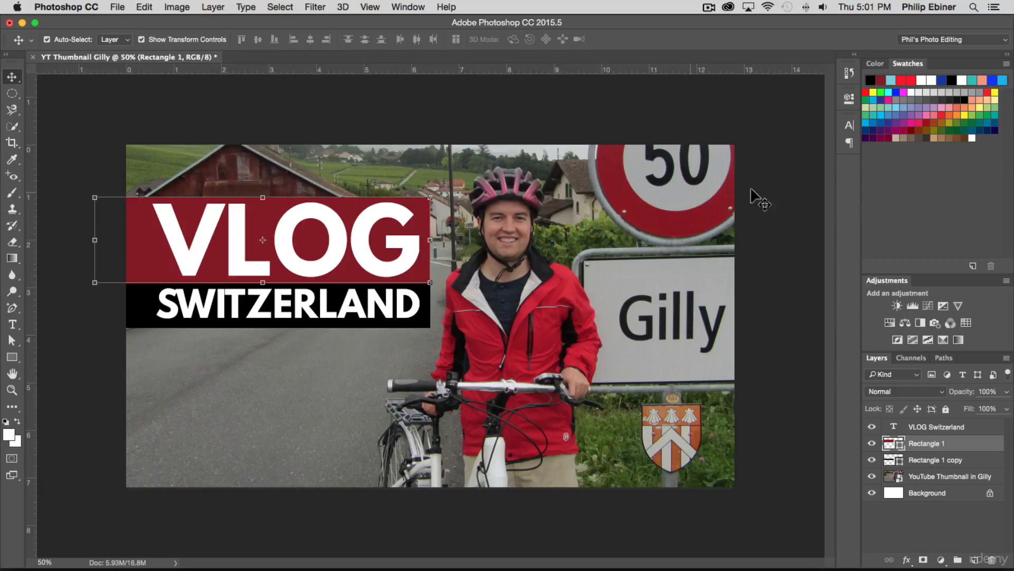
pyautogui.click(517, 114)
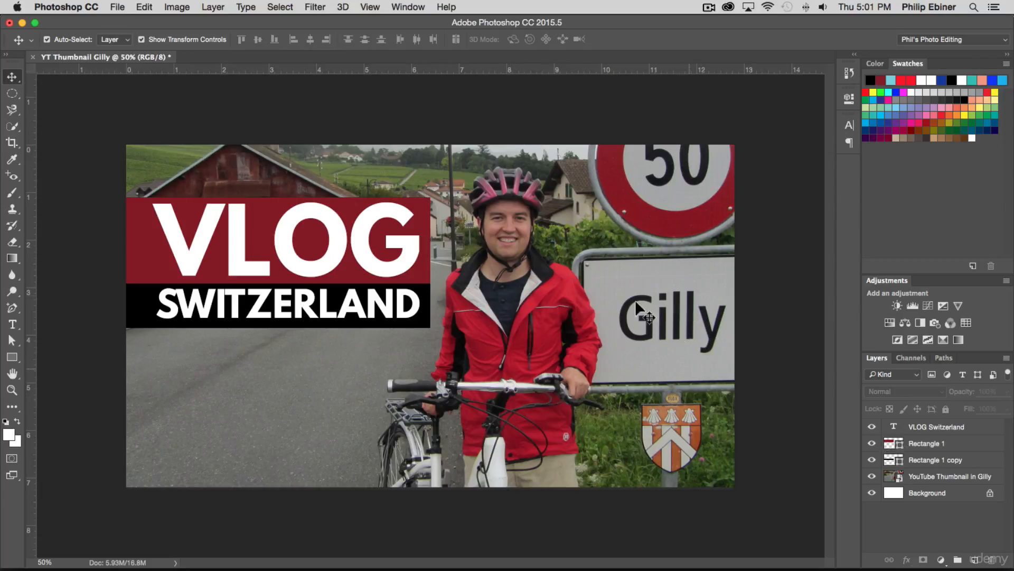
# Add a Levels adjustment directly above the Gilly photo layer with input levels 23, 1.15 and 219.
pyautogui.click(917, 479)
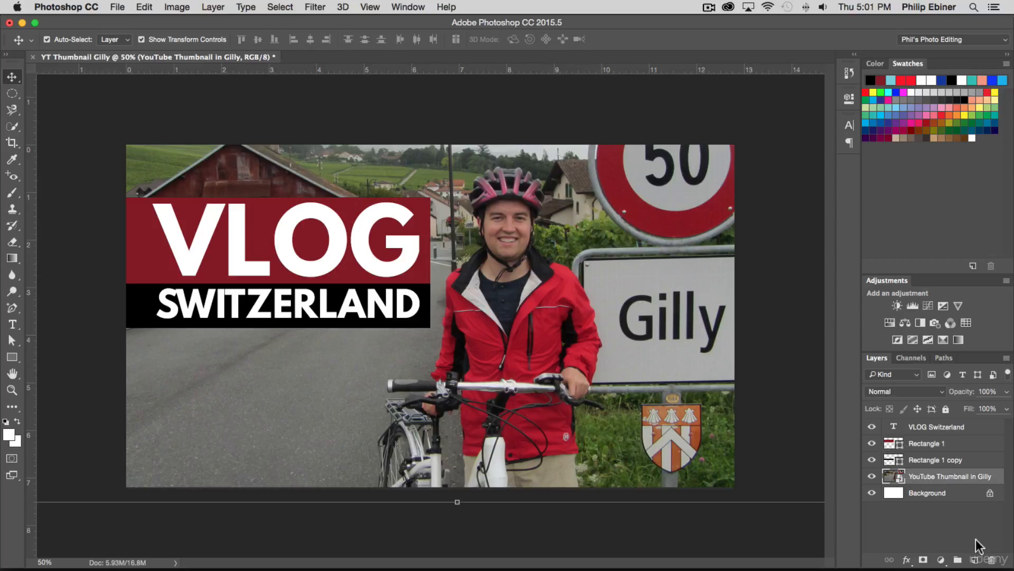
pyautogui.click(914, 307)
pyautogui.moveTo(680, 217); pyautogui.dragTo(692, 217)
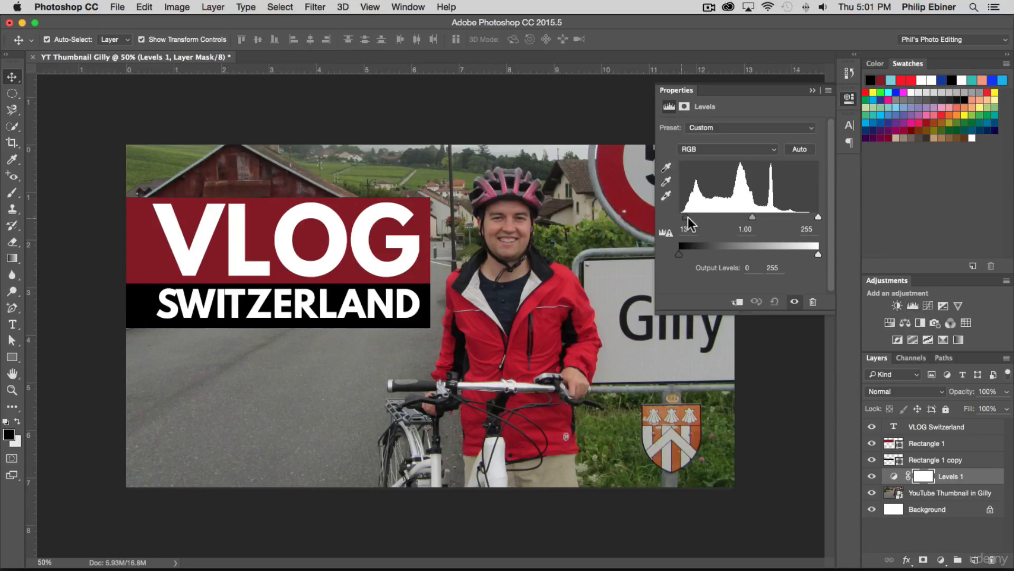
pyautogui.moveTo(820, 217); pyautogui.dragTo(740, 215)
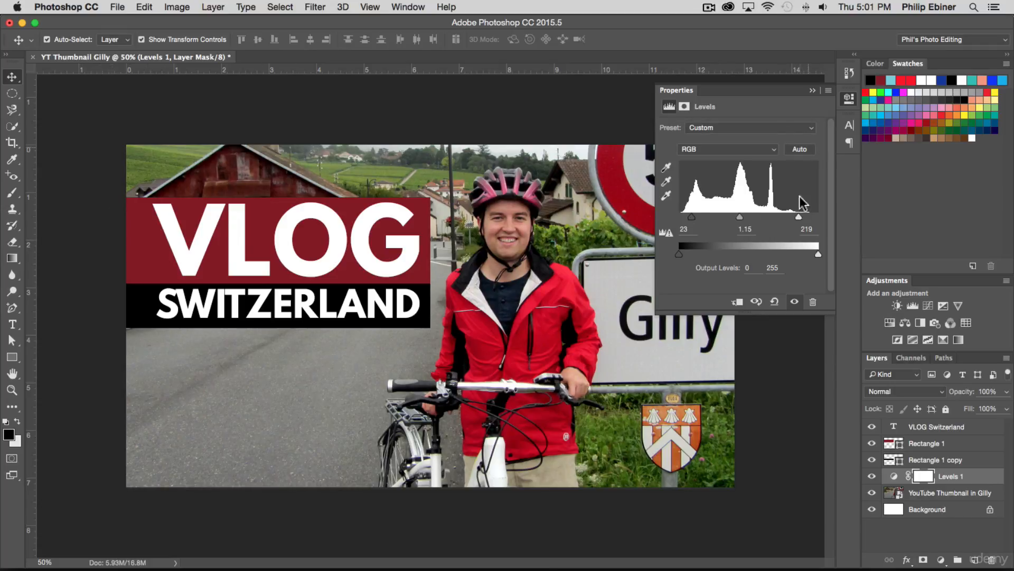
pyautogui.click(849, 98)
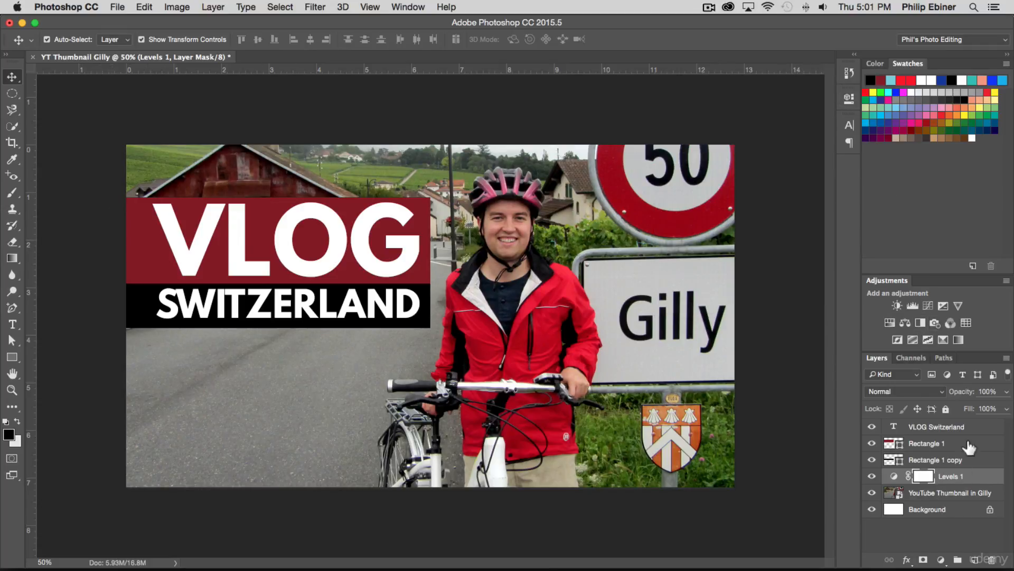
# Add a Photo Filter adjustment above Levels, compare the warming filter presets, and increase the filter's density.
pyautogui.click(934, 323)
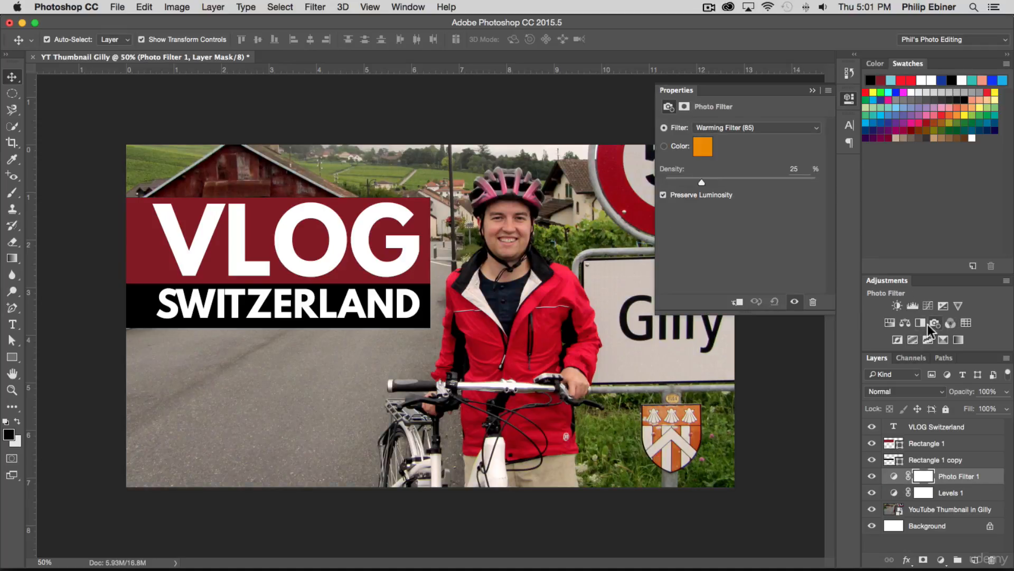
pyautogui.click(731, 130)
pyautogui.click(728, 136)
pyautogui.click(743, 125)
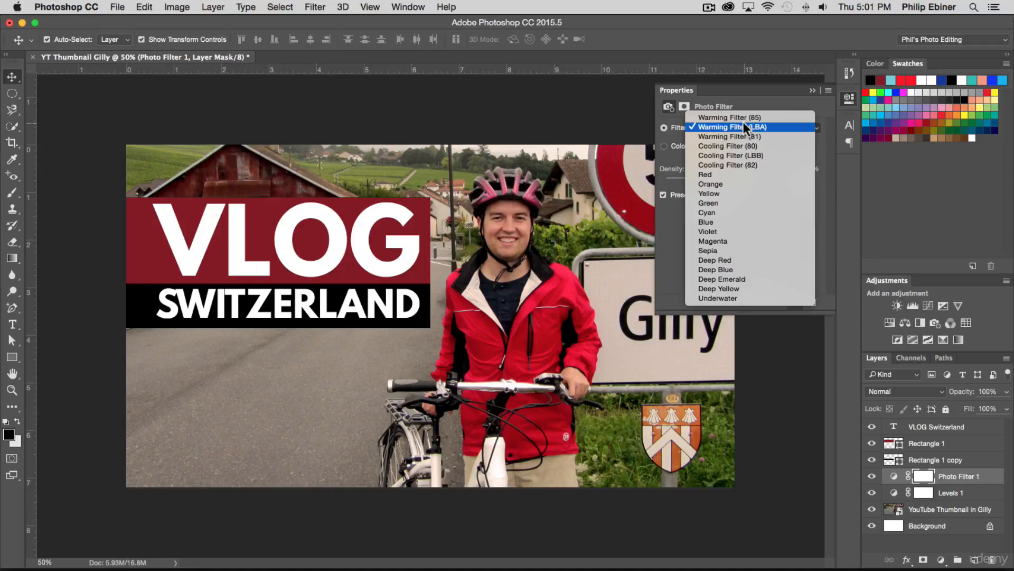
pyautogui.click(736, 137)
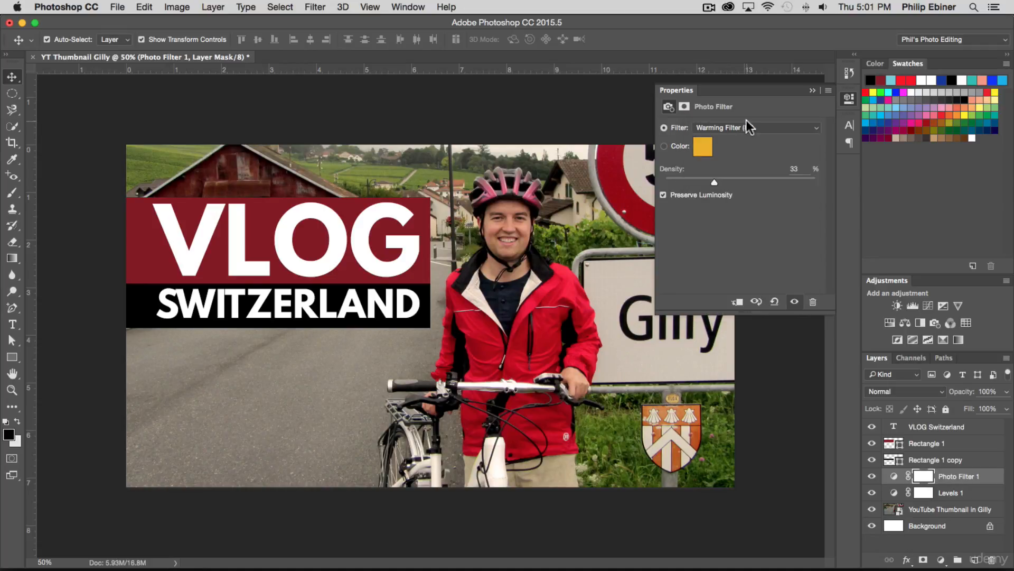
pyautogui.click(749, 127)
pyautogui.click(757, 115)
pyautogui.moveTo(714, 182); pyautogui.dragTo(744, 182)
pyautogui.click(849, 99)
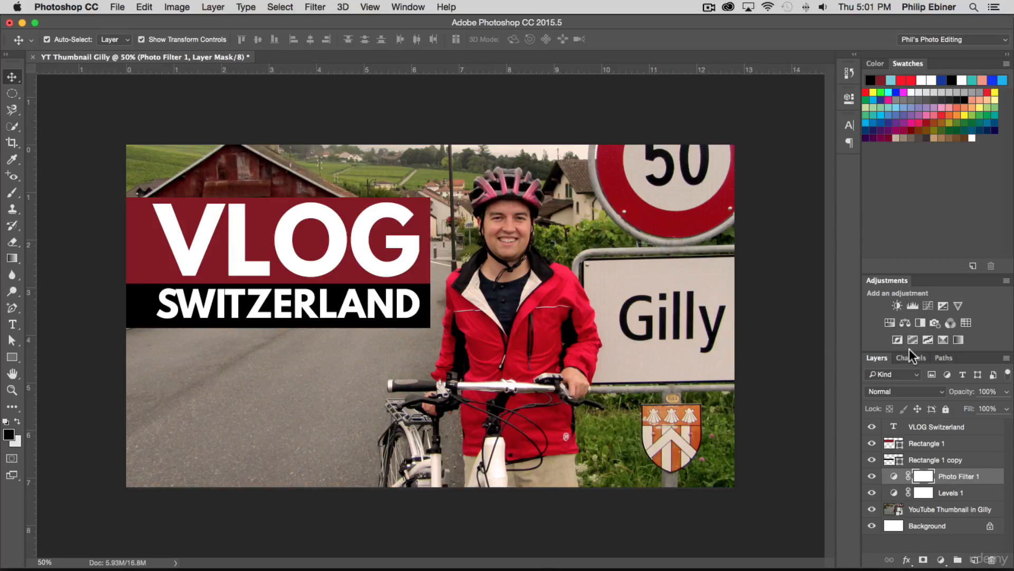
# Add a Vibrance adjustment above the photo filter and raise the vibrance slightly.
pyautogui.click(940, 560)
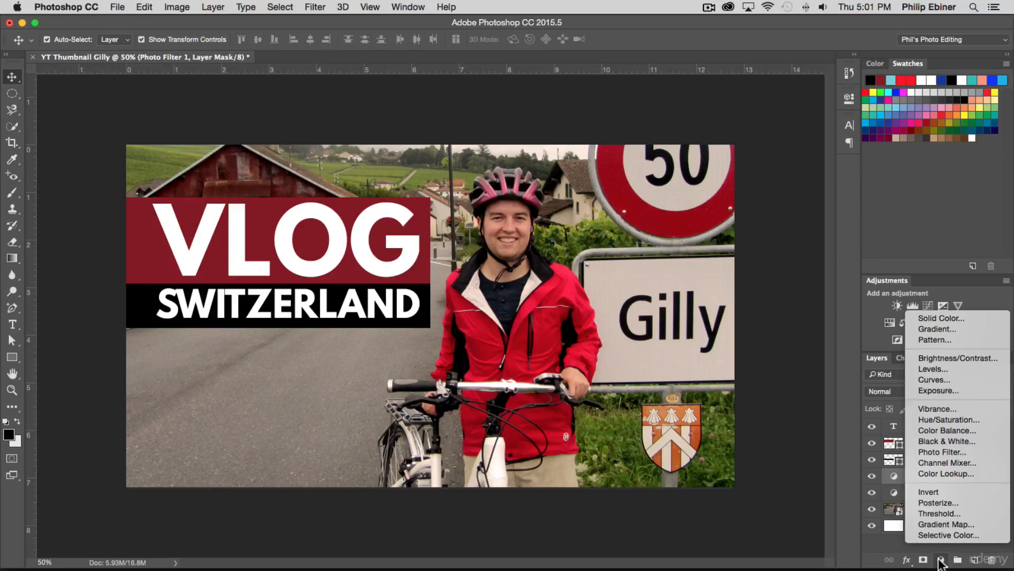
pyautogui.click(943, 409)
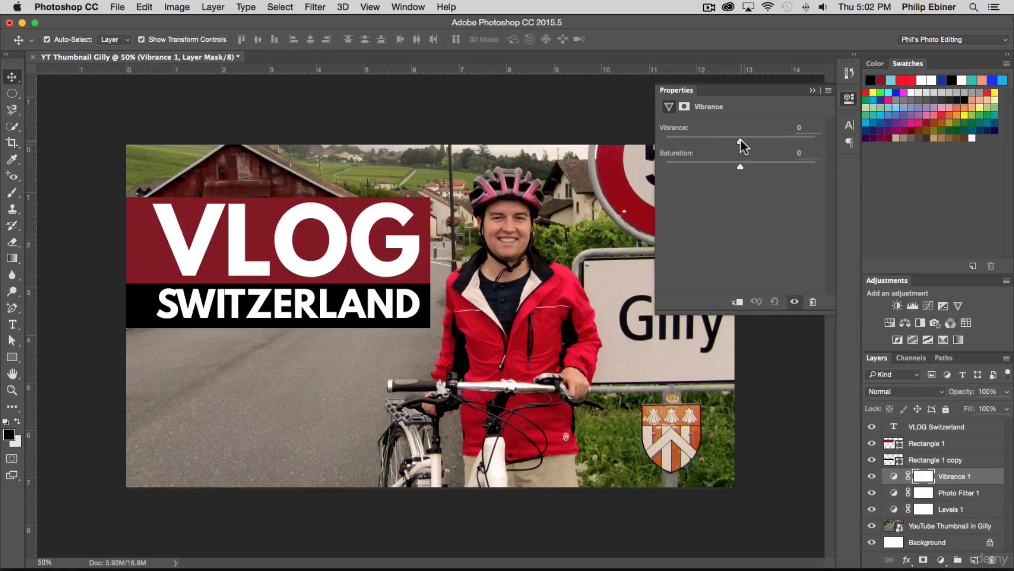
pyautogui.moveTo(763, 141)
pyautogui.mouseDown()
pyautogui.moveTo(751, 140)
pyautogui.moveTo(775, 141)
pyautogui.moveTo(745, 141)
pyautogui.mouseUp()
pyautogui.click(849, 98)
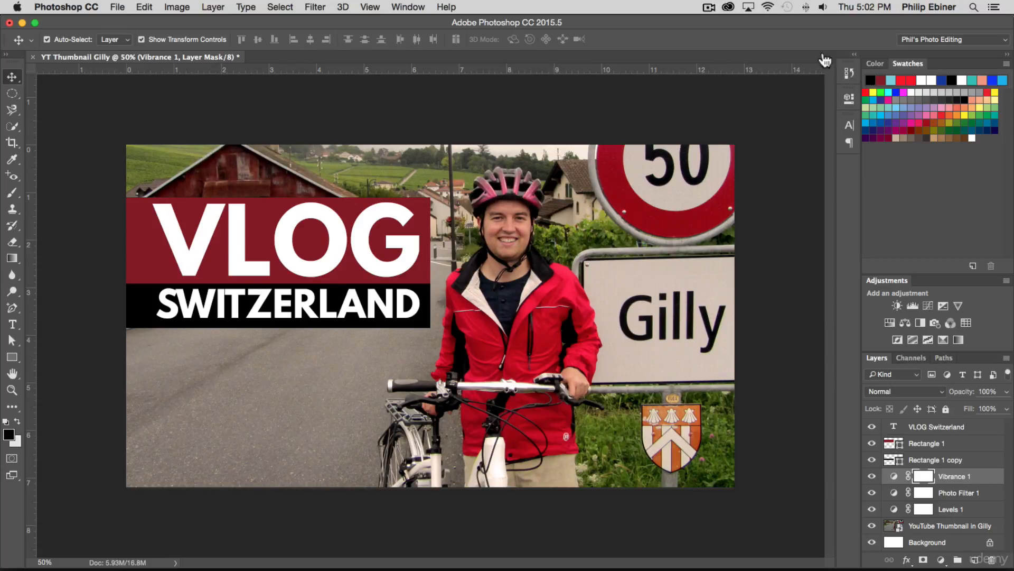
# Change the fill of the rectangle behind VLOG to the brighter dark red 93030c, sampled from the speed-limit sign's ring.
pyautogui.click(895, 445)
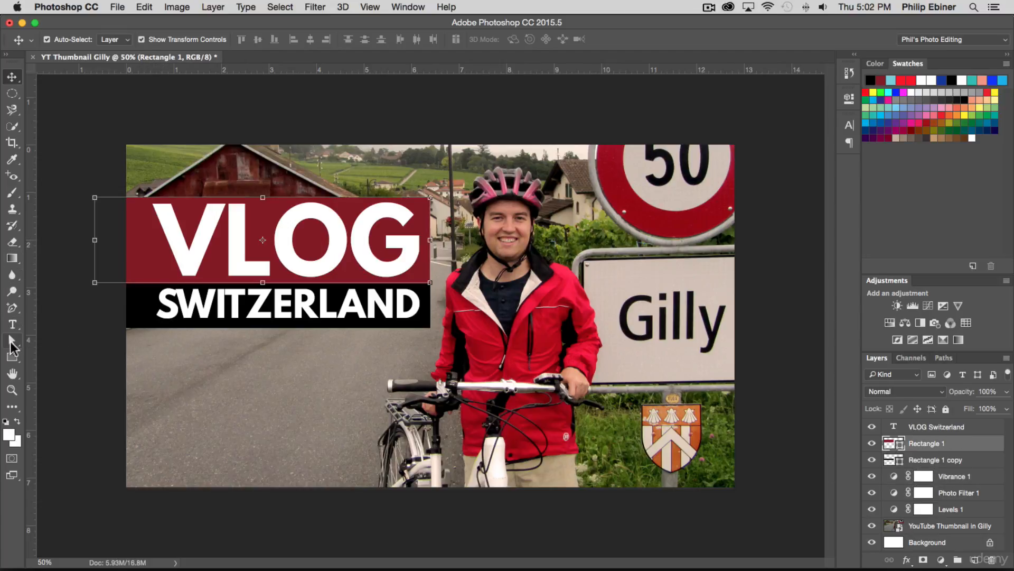
pyautogui.click(12, 357)
pyautogui.click(114, 39)
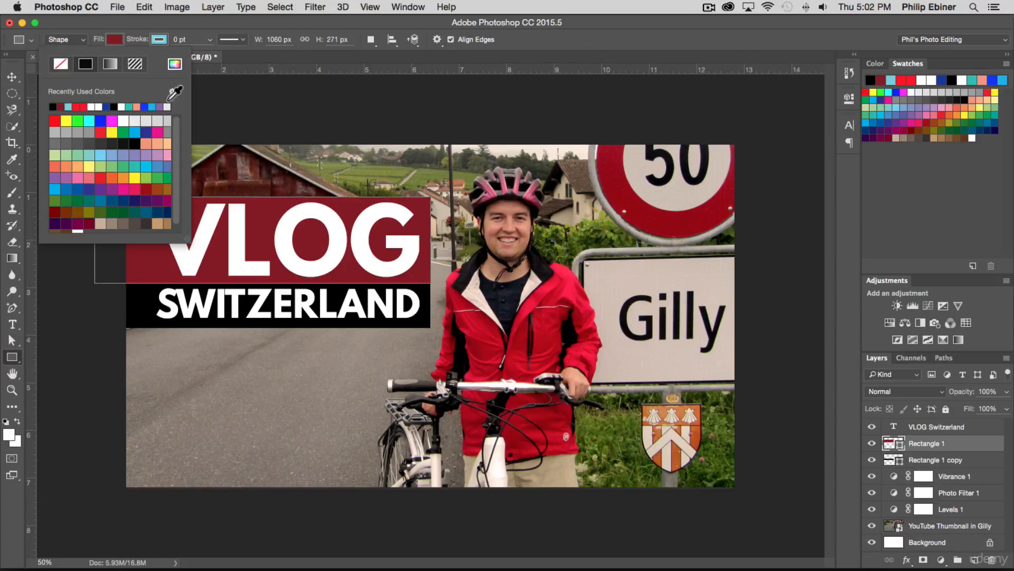
pyautogui.click(175, 64)
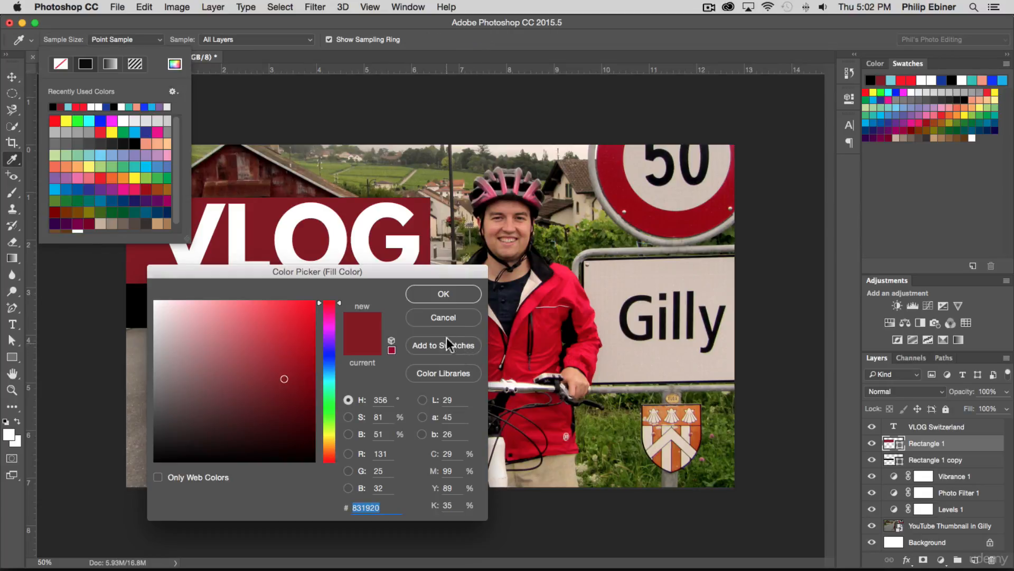
pyautogui.click(614, 185)
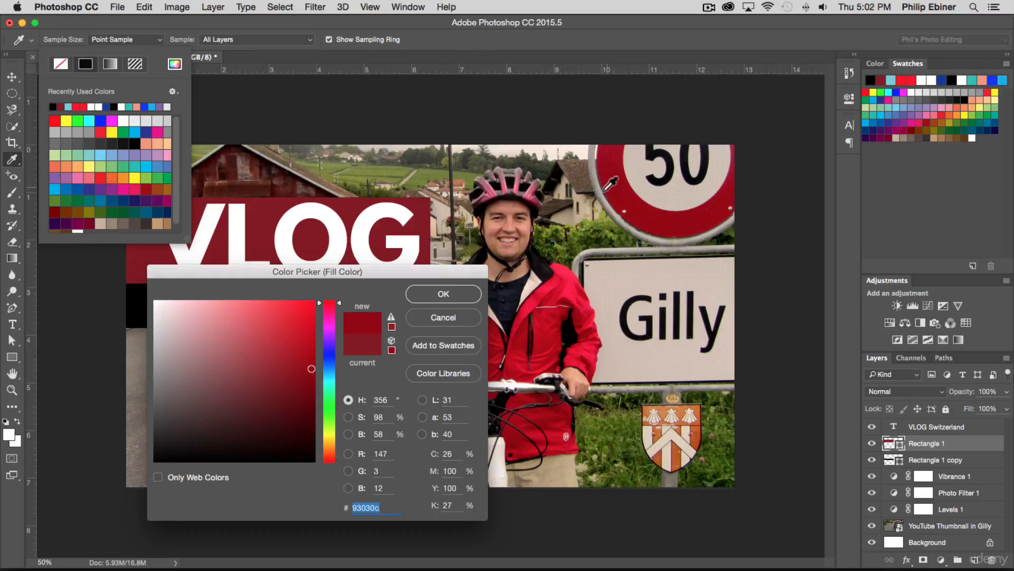
pyautogui.click(459, 295)
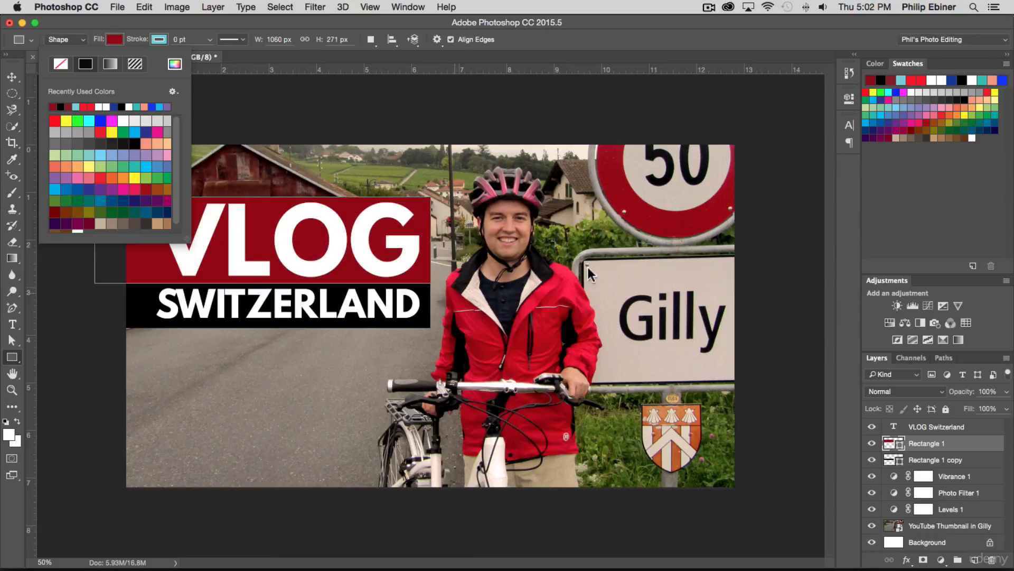
pyautogui.click(13, 77)
pyautogui.click(333, 85)
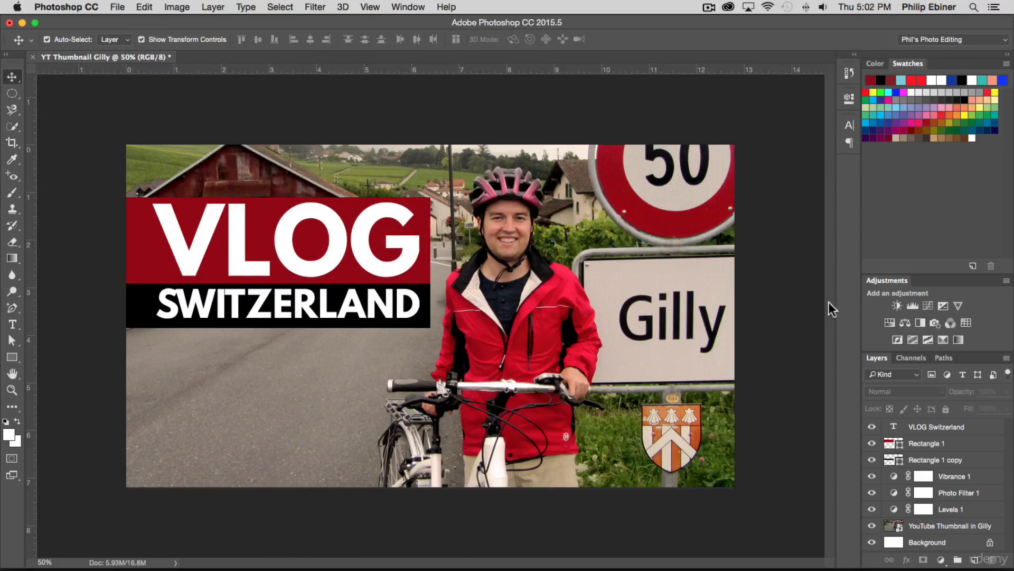
# Examine how readable the finished title, banners and photo are at small thumbnail size, down to 8.33% zoom.
pyautogui.press('z')
pyautogui.press('super+minus')
pyautogui.press('super+minus')
pyautogui.press('super+minus')
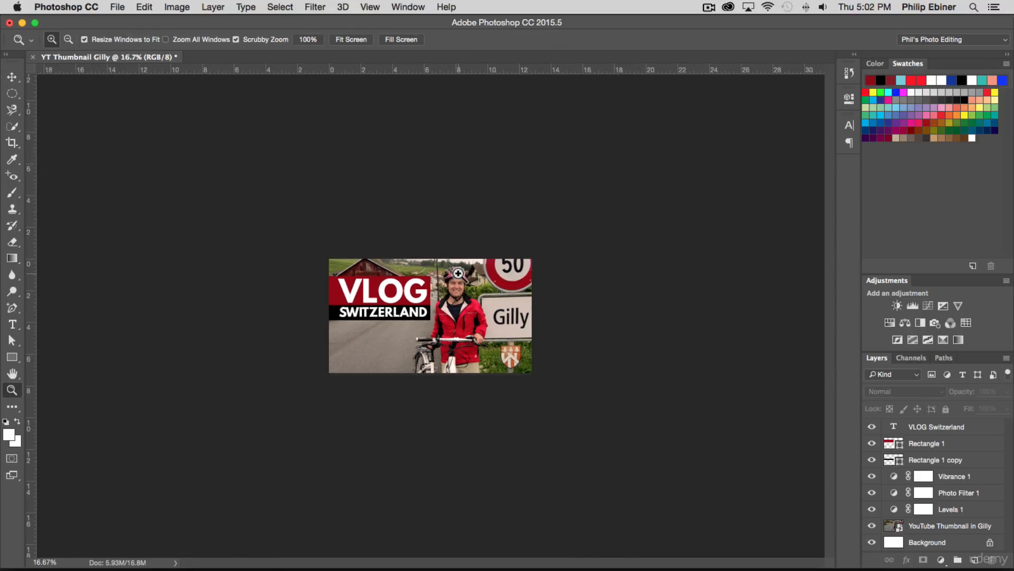
pyautogui.keyDown('alt'); pyautogui.click(468, 295); pyautogui.keyUp('alt')
pyautogui.keyDown('alt'); pyautogui.click(468, 295); pyautogui.keyUp('alt')
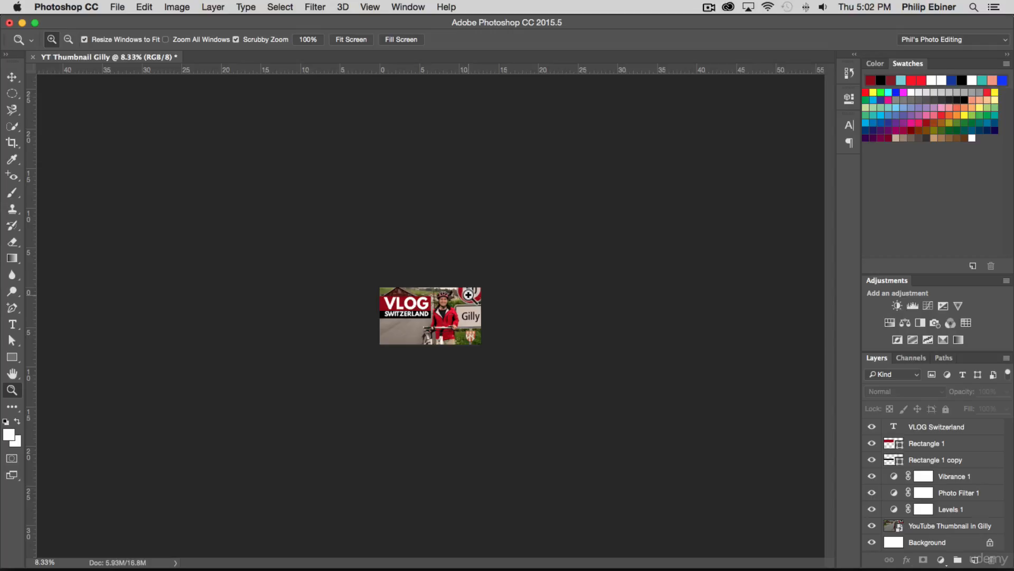
pyautogui.press('super+equal')
pyautogui.press('super+equal')
pyautogui.press('super+equal')
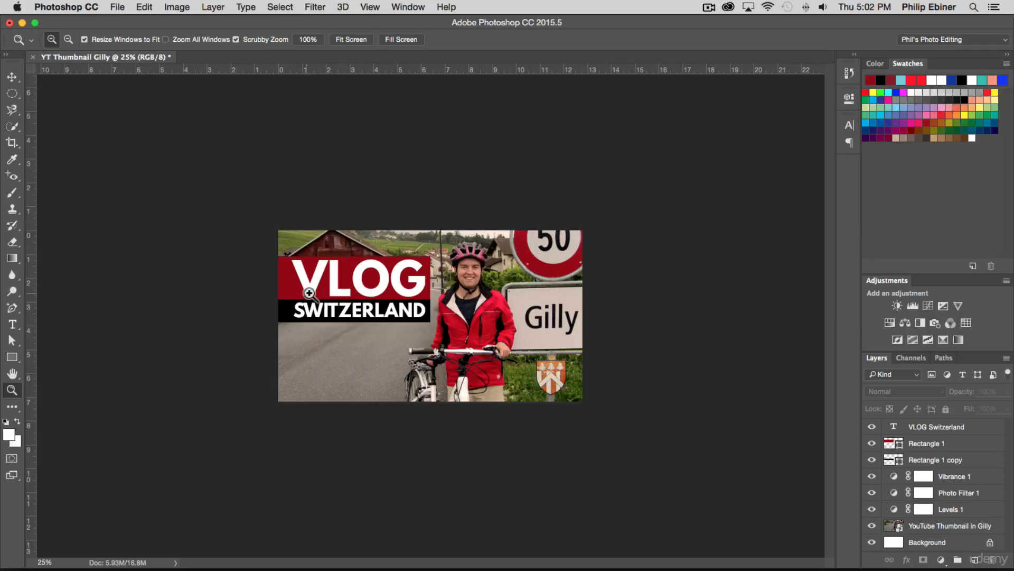
# Try moving the VLOG Switzerland text and both banner rectangles together down over the road, beside the bicycle's handlebars.
pyautogui.click(956, 447)
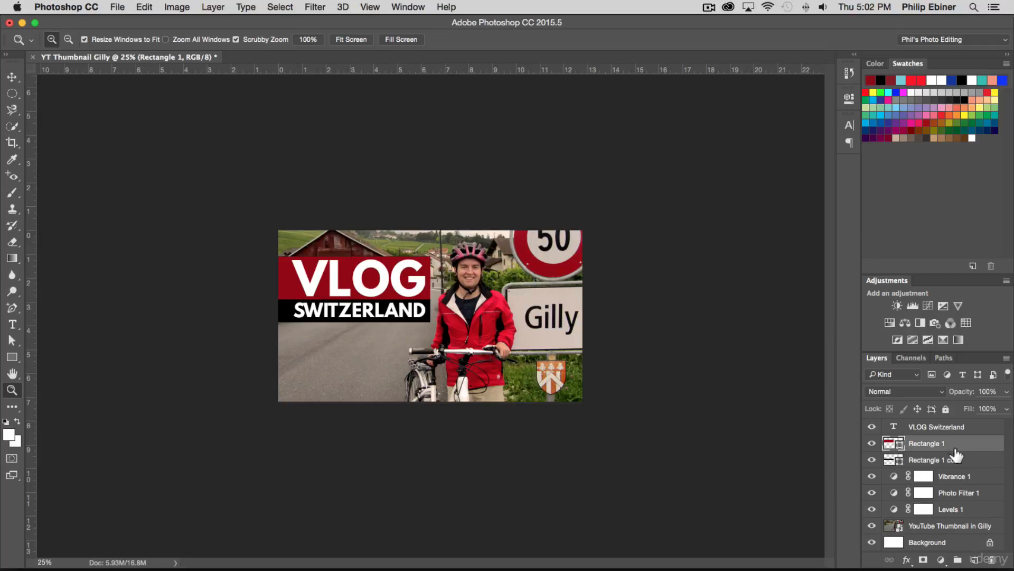
pyautogui.keyDown('shift'); pyautogui.click(954, 459); pyautogui.keyUp('shift')
pyautogui.keyDown('shift'); pyautogui.click(959, 427); pyautogui.keyUp('shift')
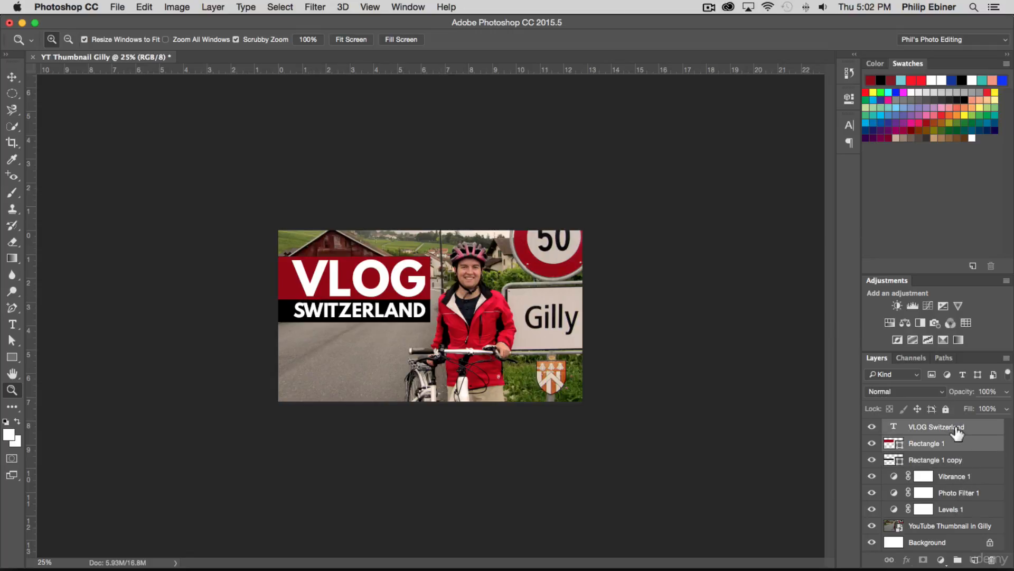
pyautogui.click(960, 461)
pyautogui.keyDown('shift'); pyautogui.click(955, 440); pyautogui.keyUp('shift')
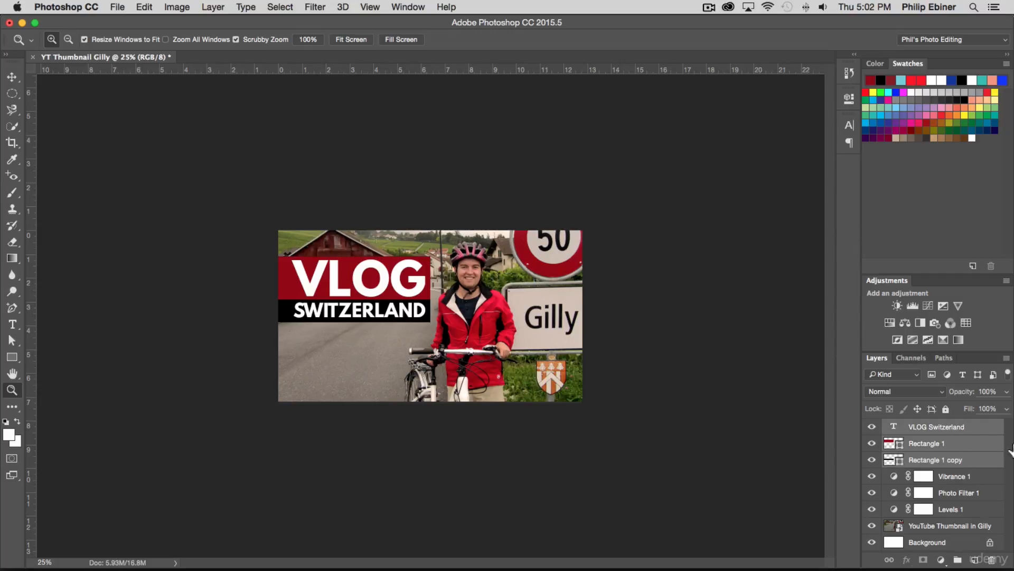
pyautogui.press('v')
pyautogui.moveTo(381, 276); pyautogui.dragTo(387, 344)
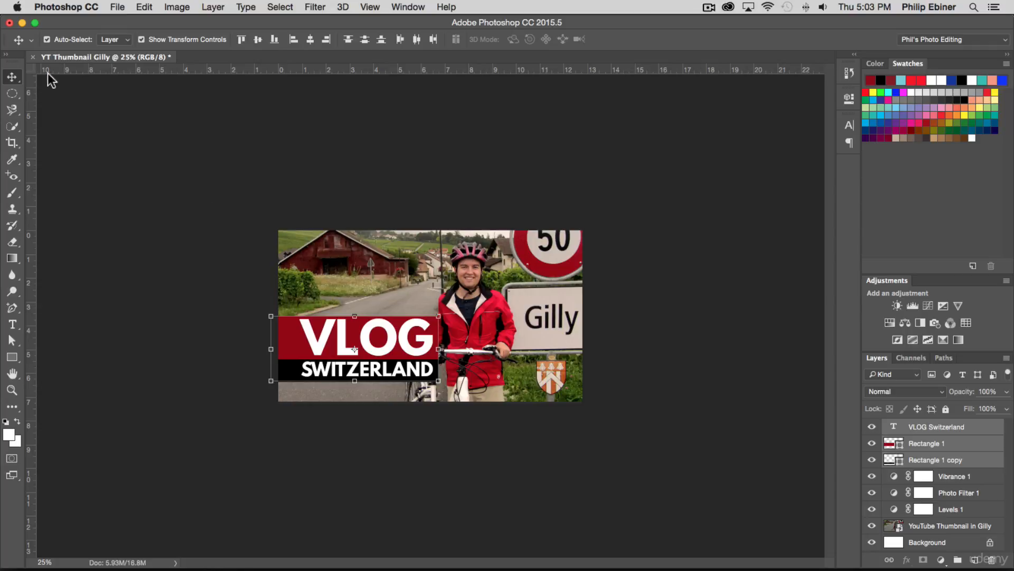
pyautogui.click(522, 192)
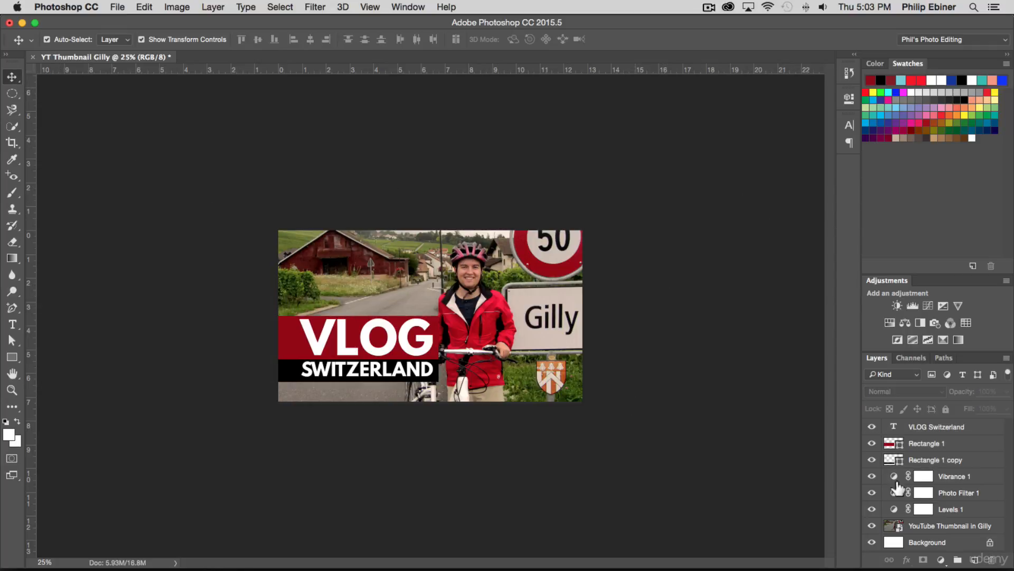
# Try the title and both banners slightly higher, shifted left so they stop short of the cyclist's jacket.
pyautogui.click(930, 459)
pyautogui.keyDown('shift'); pyautogui.click(936, 427); pyautogui.keyUp('shift')
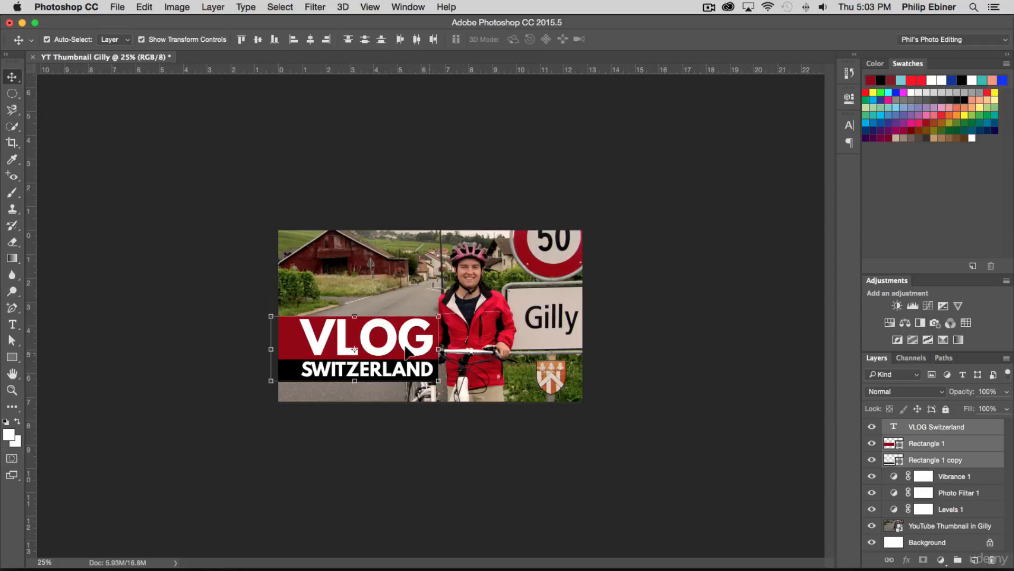
pyautogui.moveTo(407, 351); pyautogui.dragTo(399, 340)
pyautogui.click(452, 161)
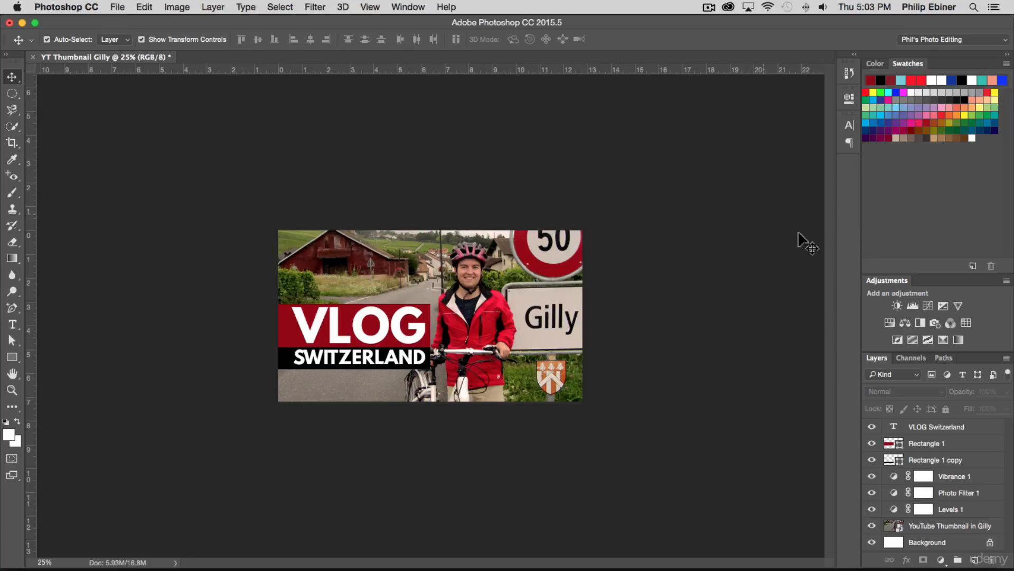
# Move the title text and both banner rectangles straight up together so the red banner covers the lower edge of the barn.
pyautogui.click(950, 460)
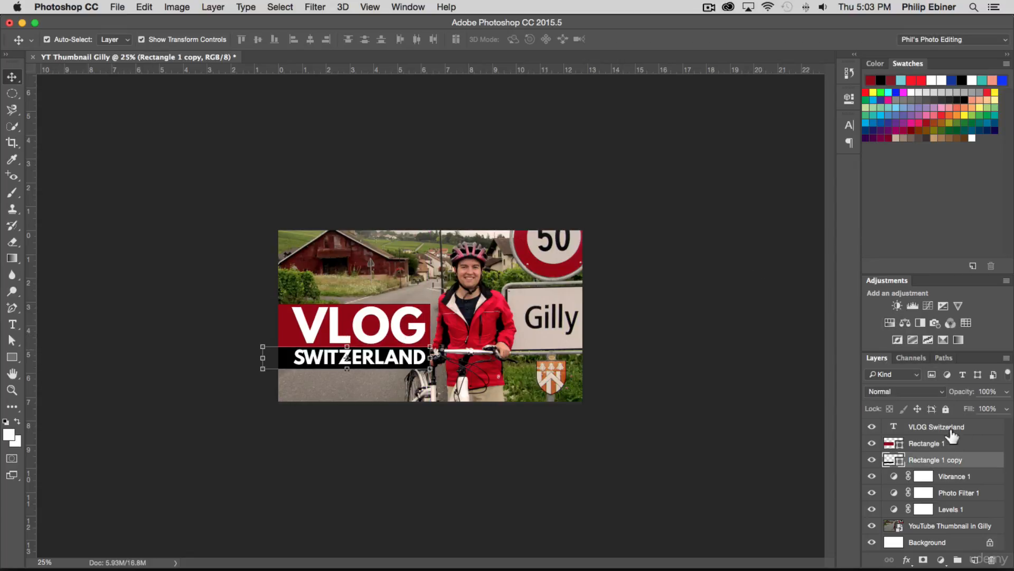
pyautogui.keyDown('shift'); pyautogui.click(941, 427); pyautogui.keyUp('shift')
pyautogui.moveTo(380, 336); pyautogui.dragTo(379, 304)
pyautogui.click(406, 168)
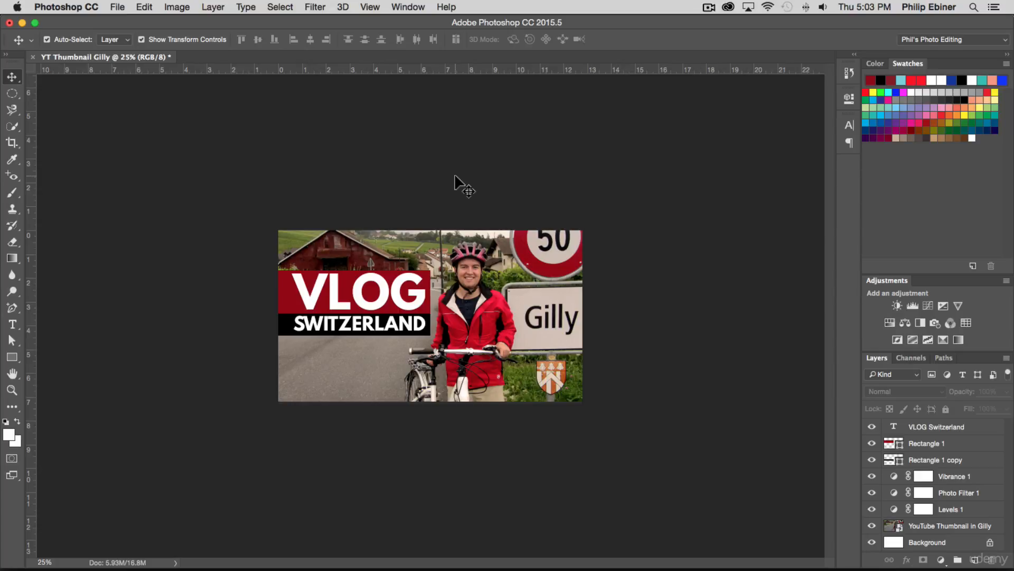
# Save a JPEG copy named YT Thumbnail Gilly.jpg to the Desktop, with the image quality reduced from maximum.
pyautogui.click(117, 7)
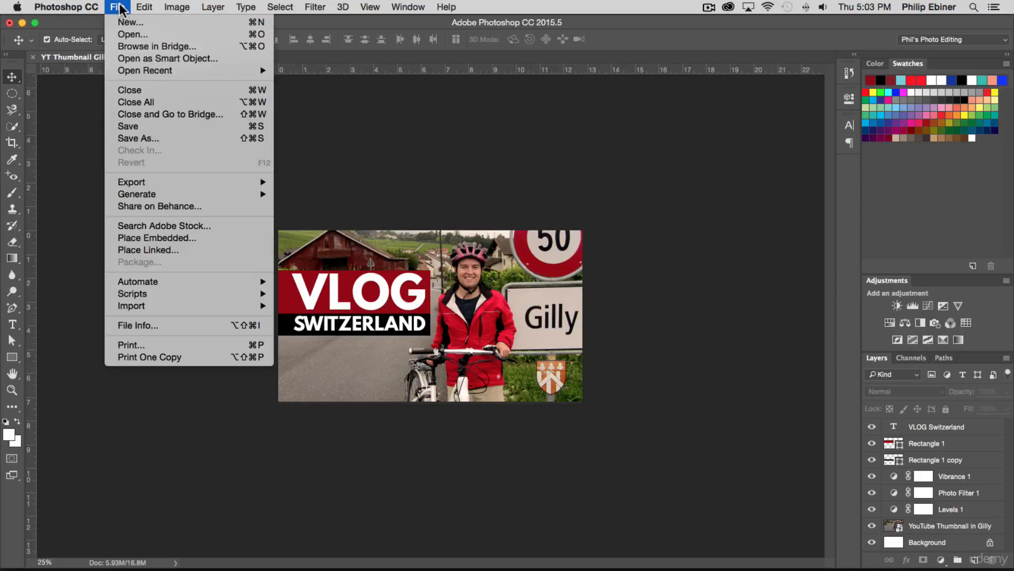
pyautogui.click(139, 138)
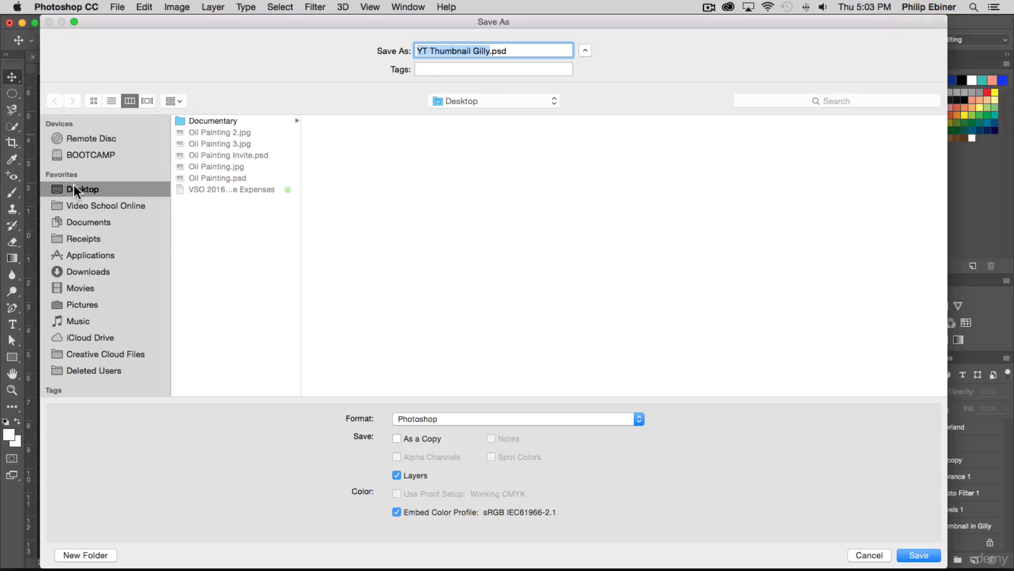
pyautogui.click(450, 419)
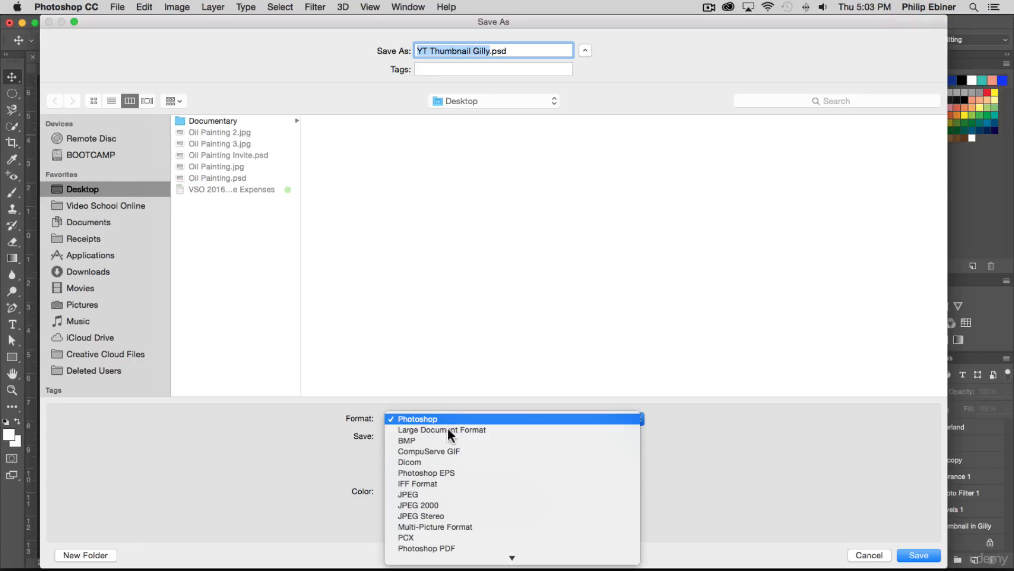
pyautogui.click(429, 495)
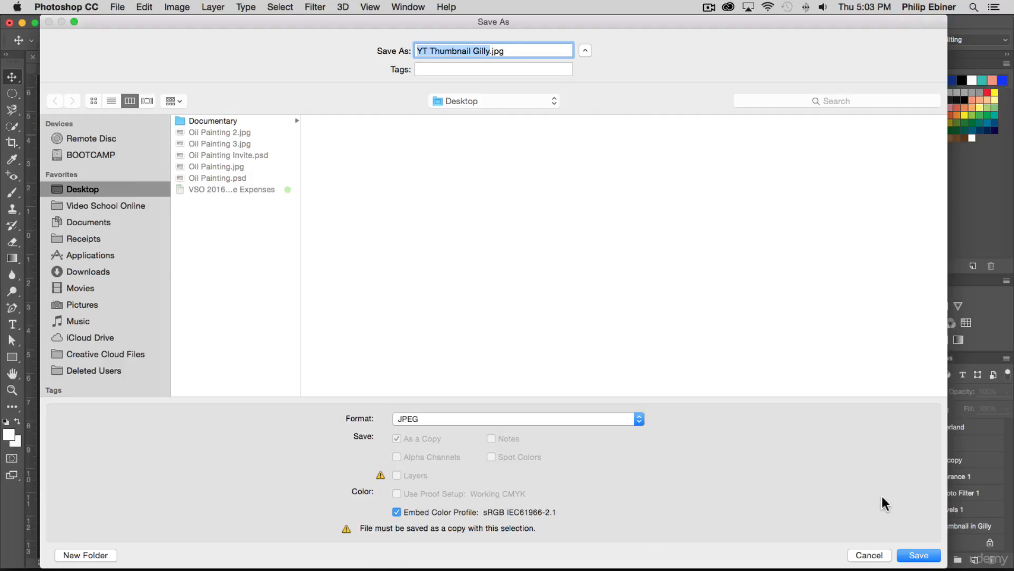
pyautogui.click(919, 555)
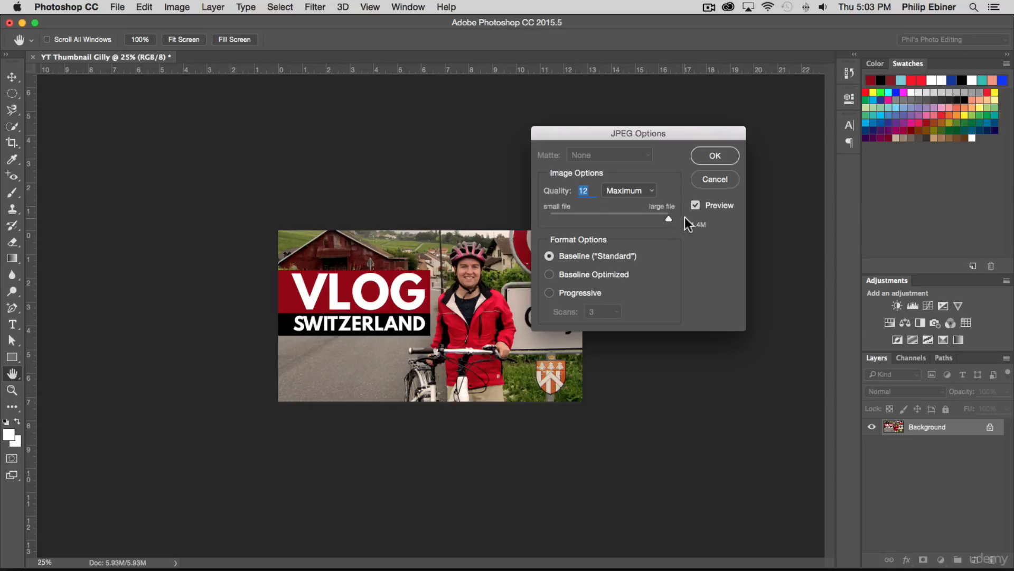
pyautogui.moveTo(668, 217); pyautogui.dragTo(642, 216)
pyautogui.click(715, 156)
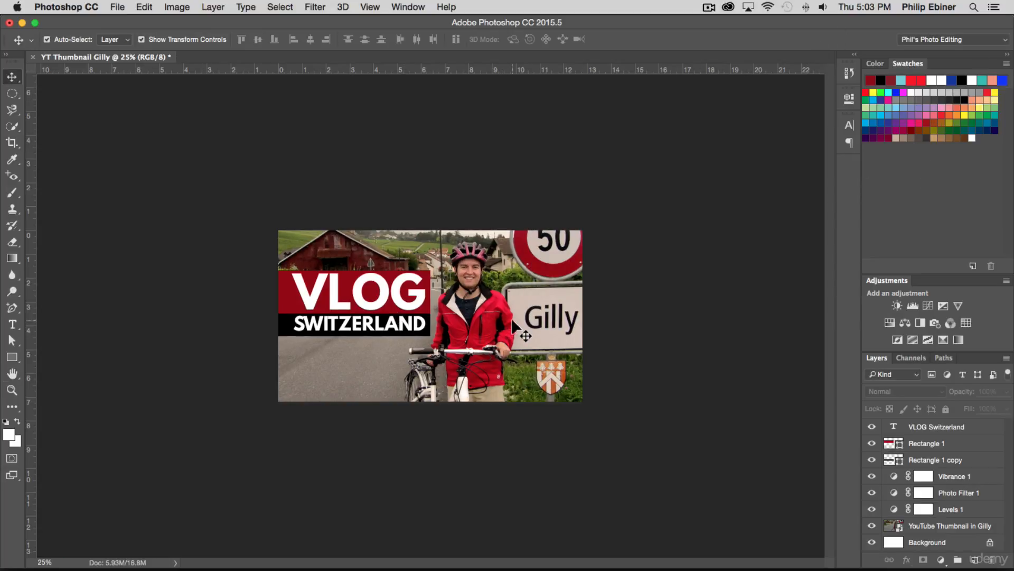
# Switch to Finder, open YT Thumbnail Gilly.jpg from the Desktop to check the exported thumbnail, and return to Photoshop without adding a swatch.
pyautogui.press('super+Tab')
pyautogui.click(306, 306)
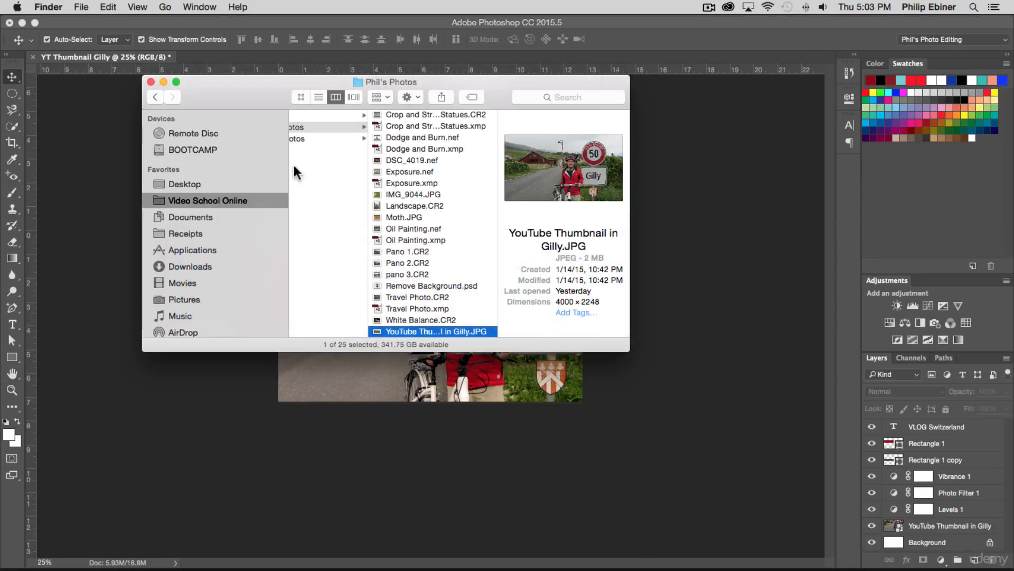
pyautogui.click(174, 185)
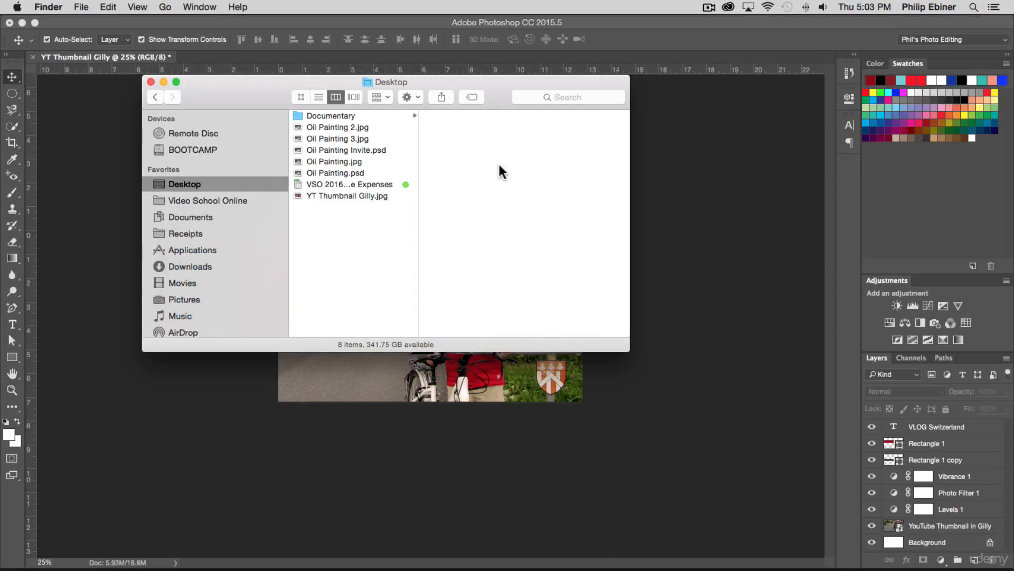
pyautogui.doubleClick(331, 195)
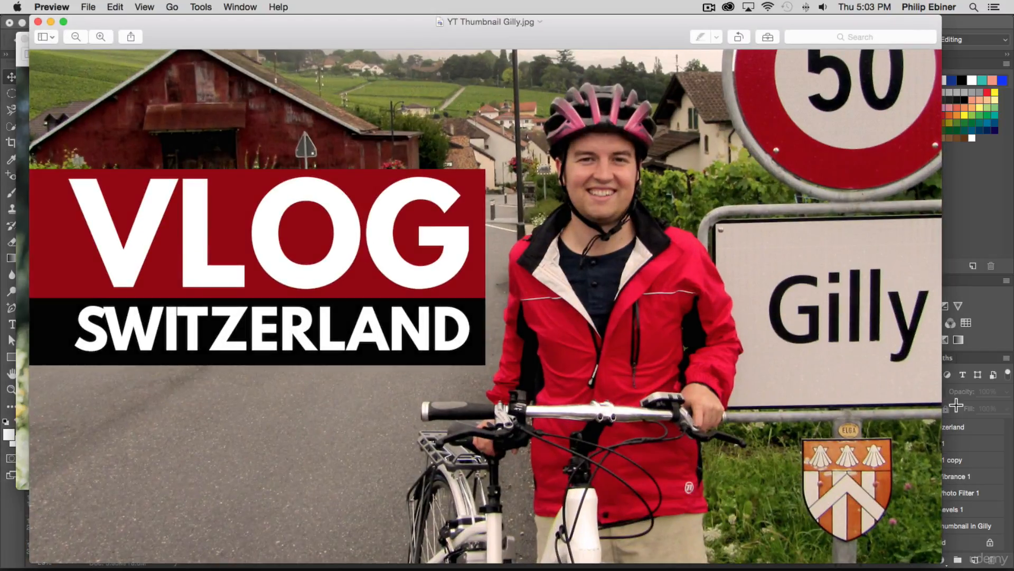
pyautogui.moveTo(942, 561); pyautogui.dragTo(850, 502)
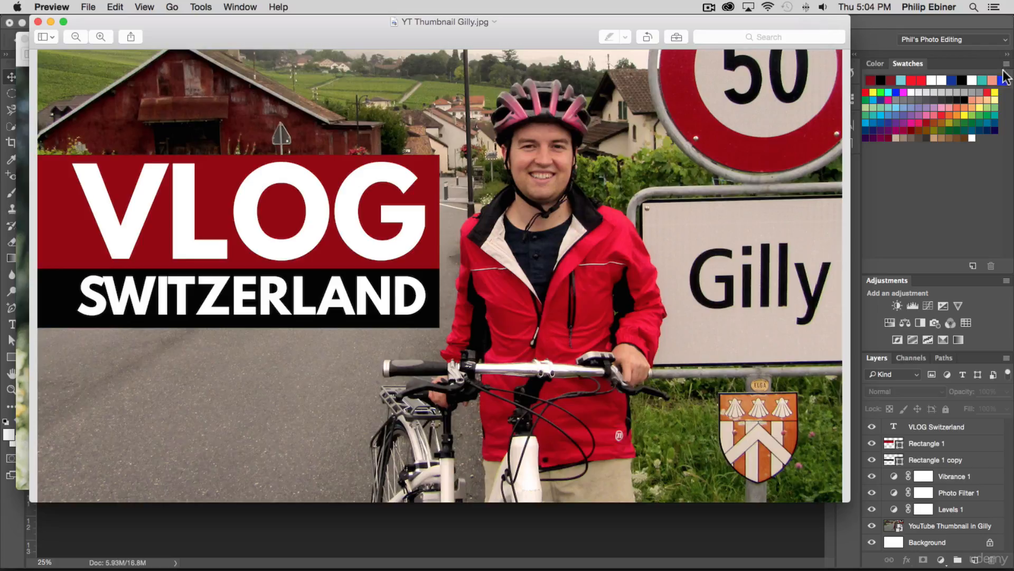
pyautogui.click(944, 175)
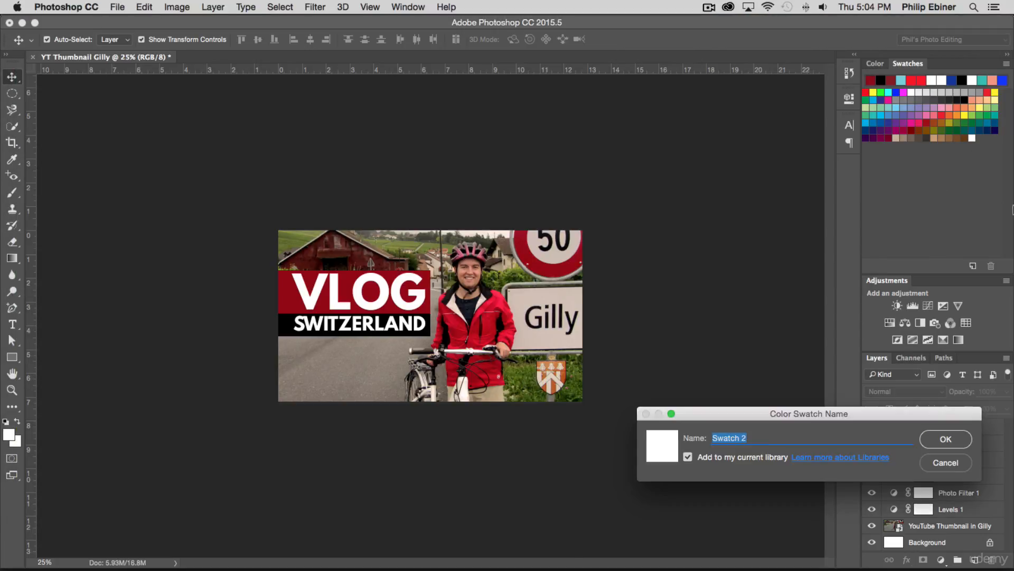
pyautogui.click(945, 463)
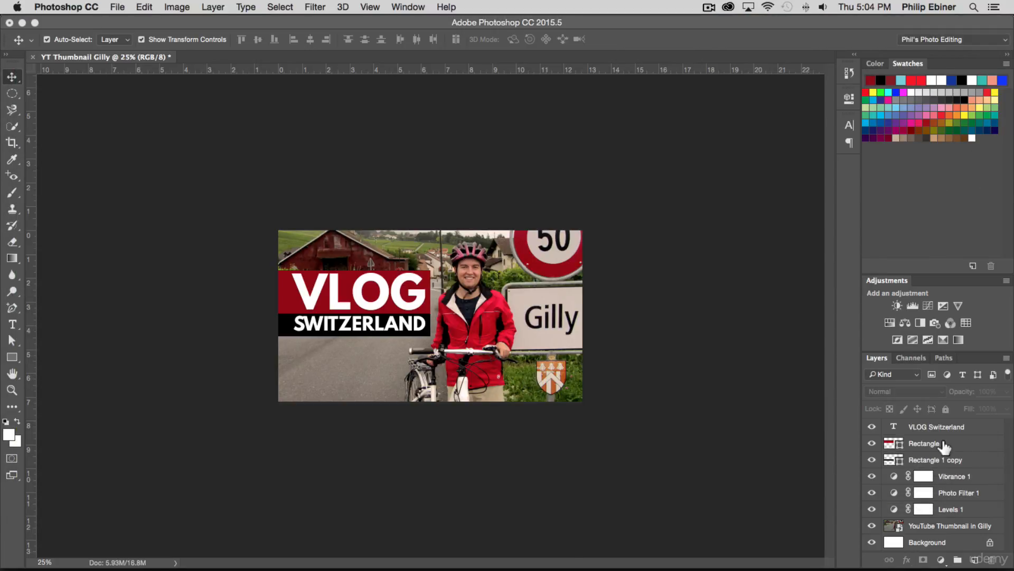